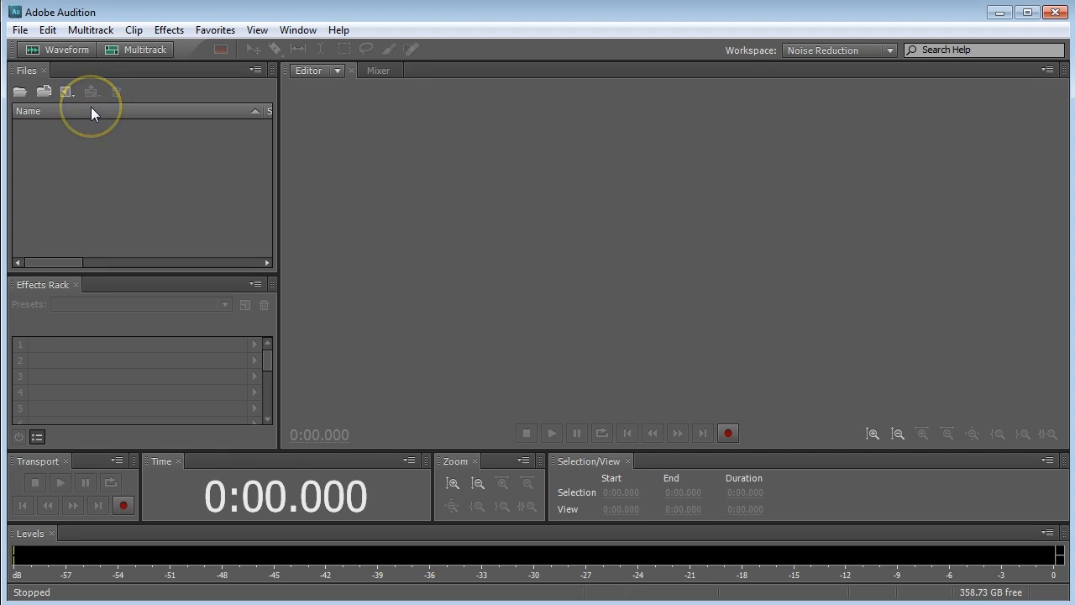
Step: Import the audio file TutsPlusPrep_raw.wav from the Tuts+ project folder
left_click(19, 30)
mouse_move(71, 300)
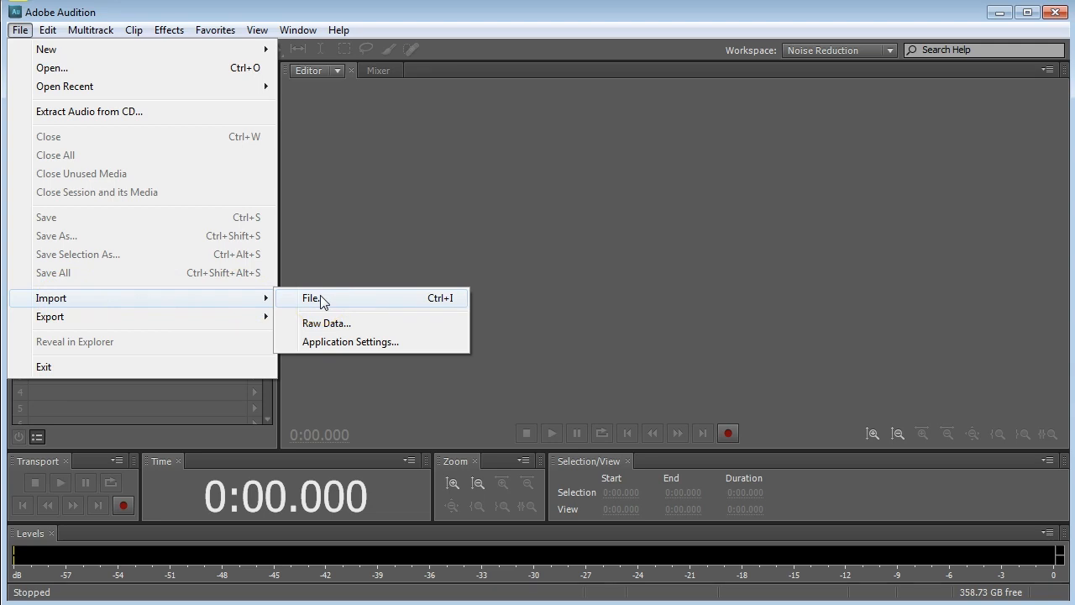
left_click(441, 300)
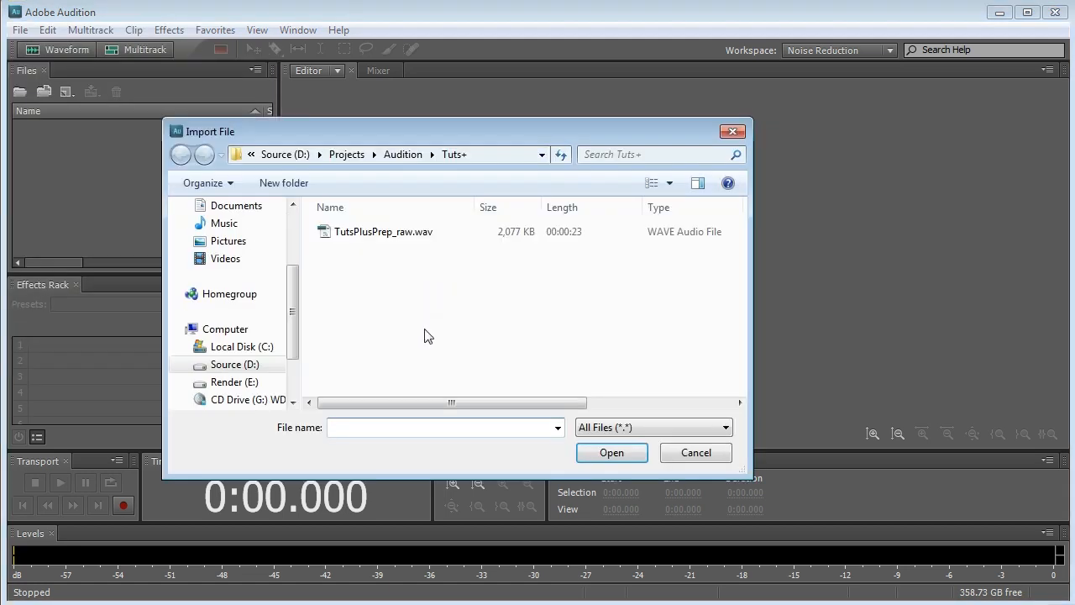
left_click(385, 240)
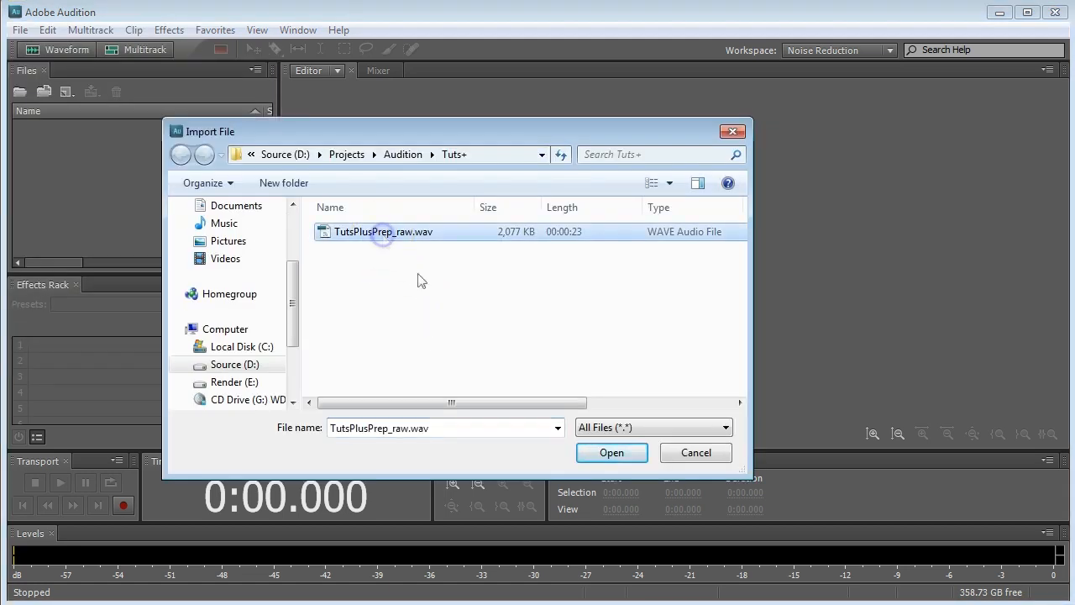
left_click(610, 453)
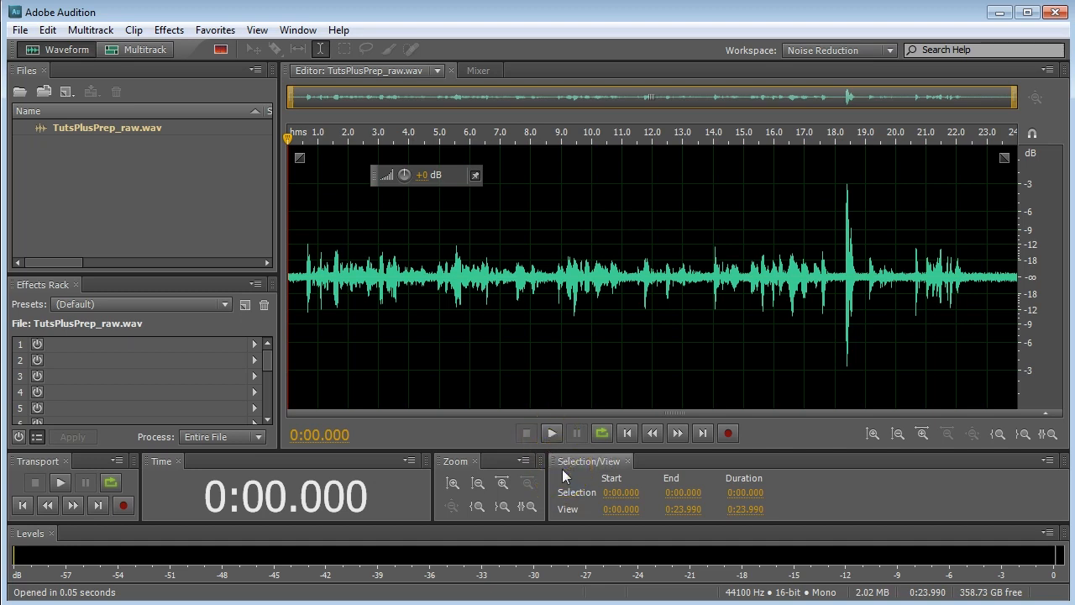
Step: Play the recording to listen to its background noise, stop playback and place the playhead at about 0:22.2, just after the last speech
key("space")
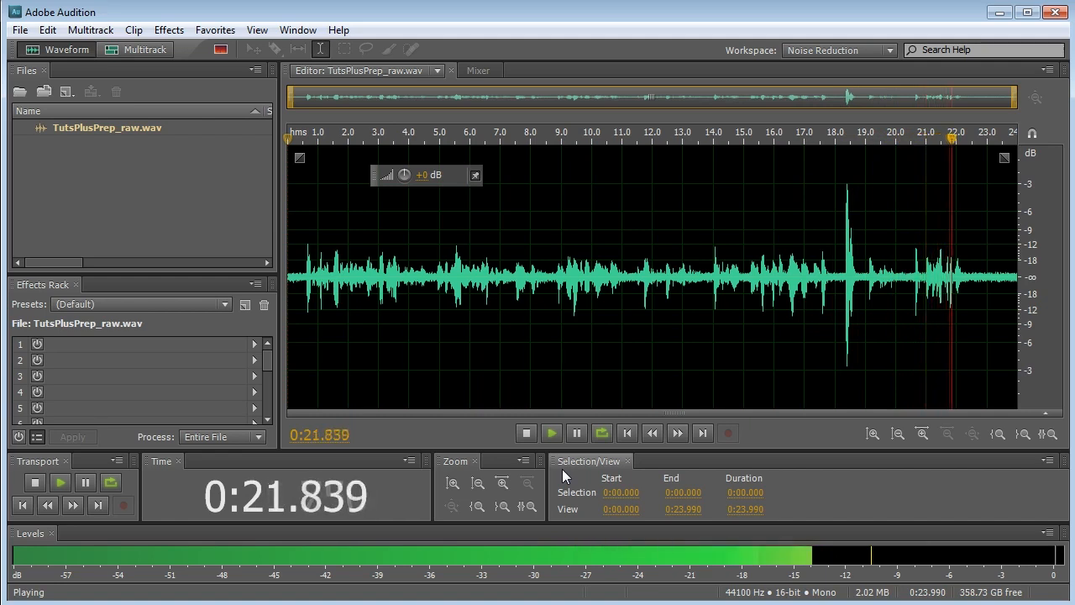
key("space")
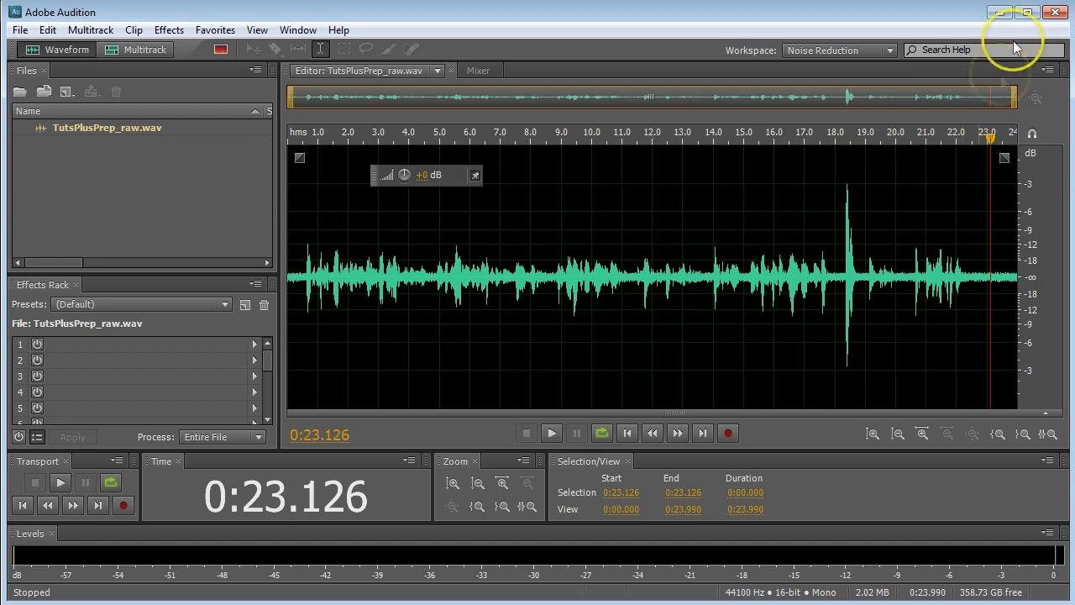
left_click_drag(990, 134, 965, 142)
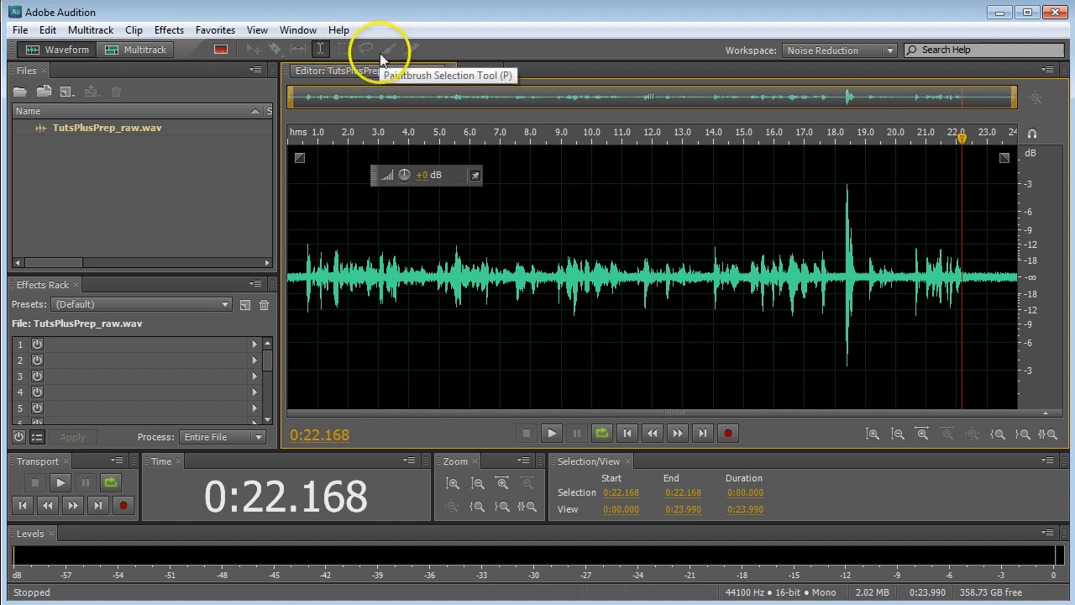
Step: Examine the recording in the spectral display and return to the plain waveform view
left_click(257, 32)
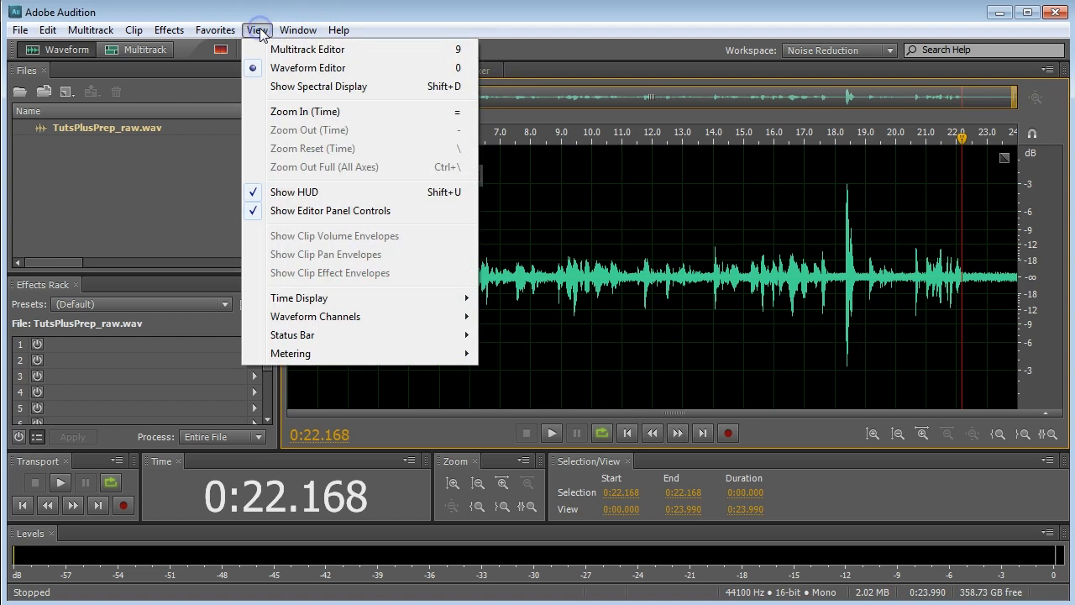
left_click(289, 81)
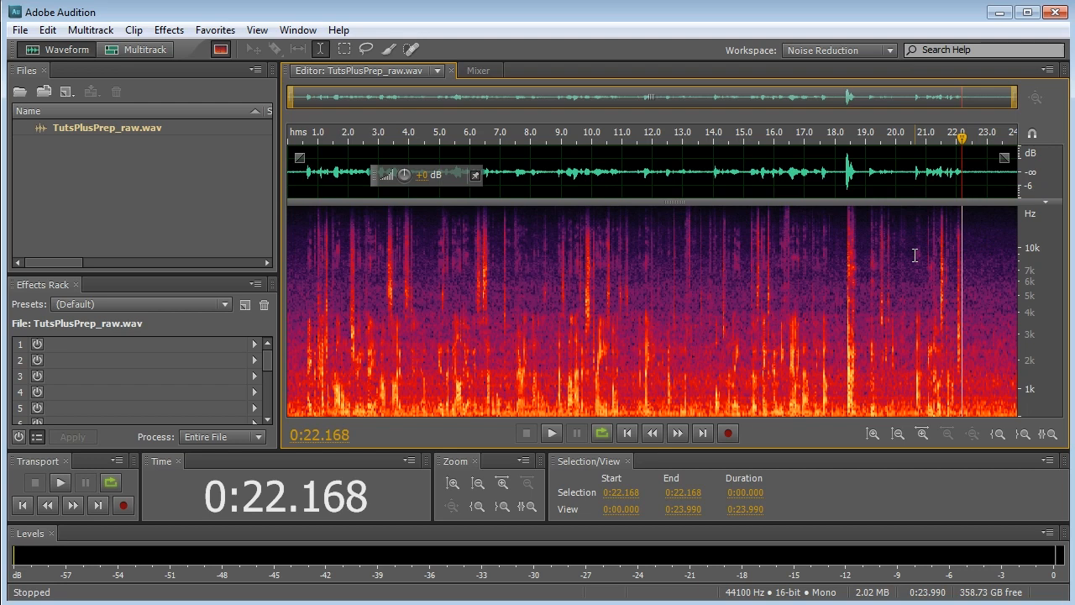
left_click(339, 50)
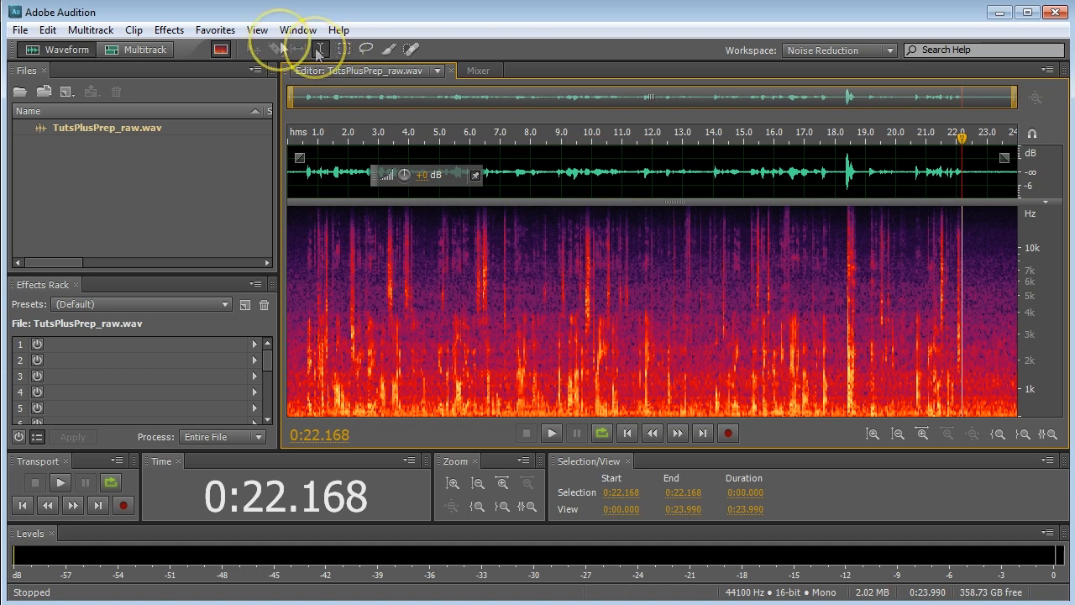
left_click(257, 30)
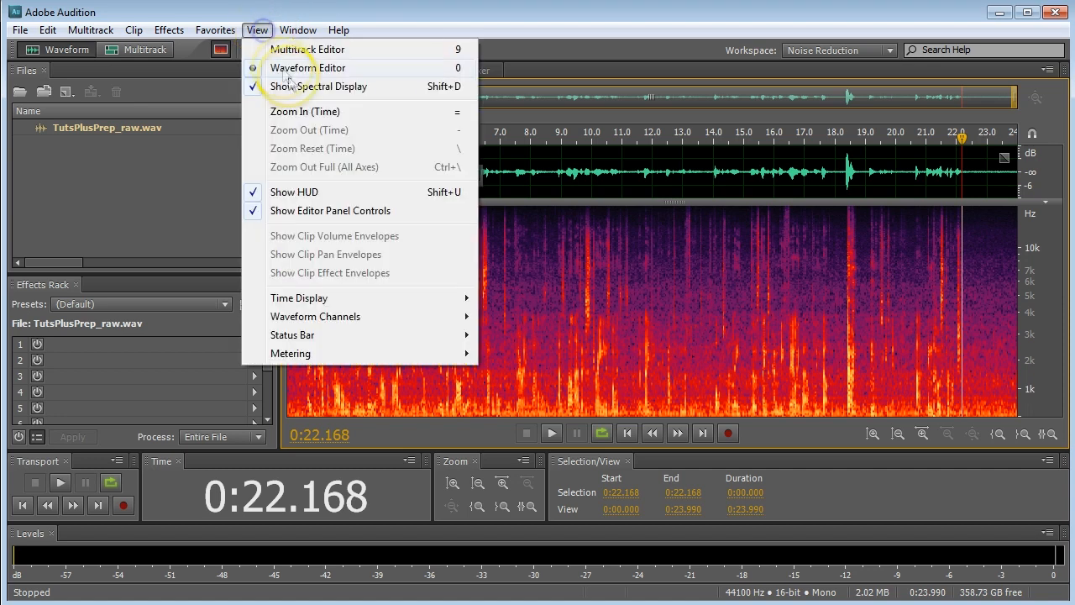
left_click(292, 84)
left_click(590, 219)
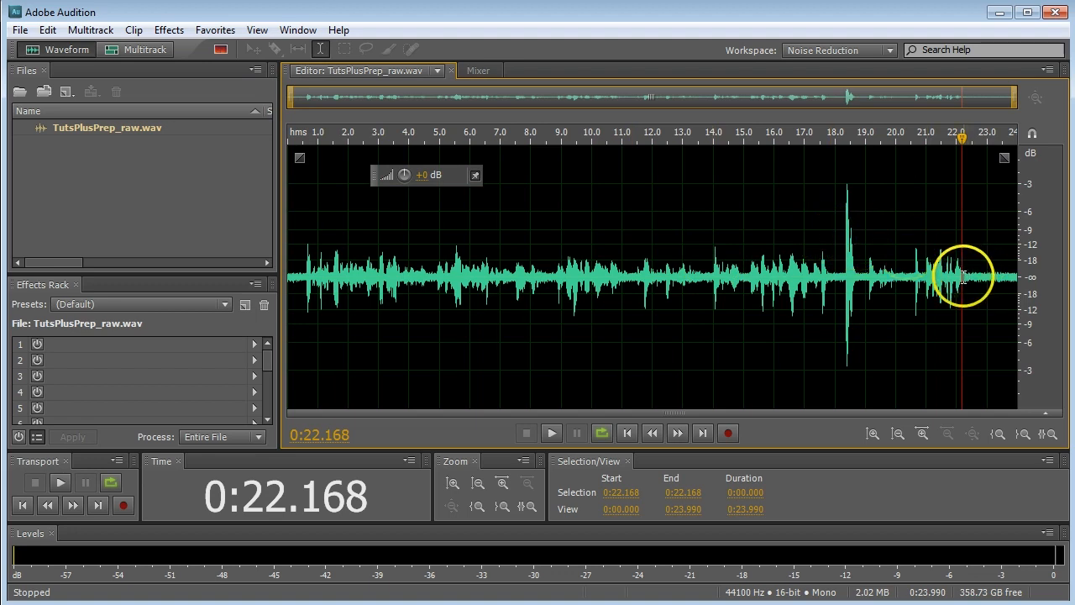
Step: Select the noise-only tail from about 0:22.2 to the end of the recording and capture it as the noise print
left_click_drag(963, 277, 1016, 278)
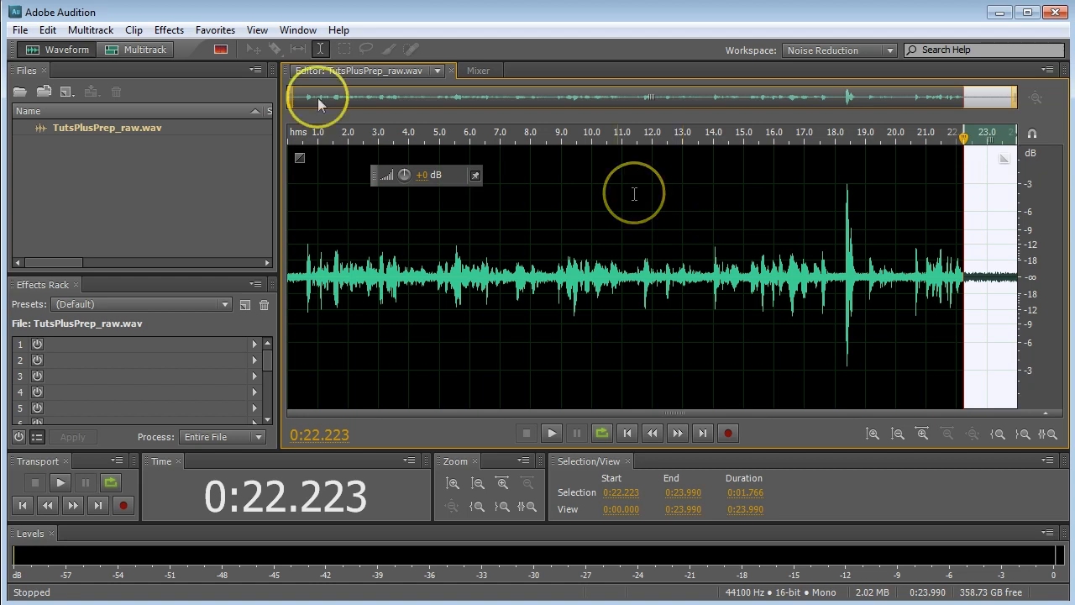
left_click(166, 32)
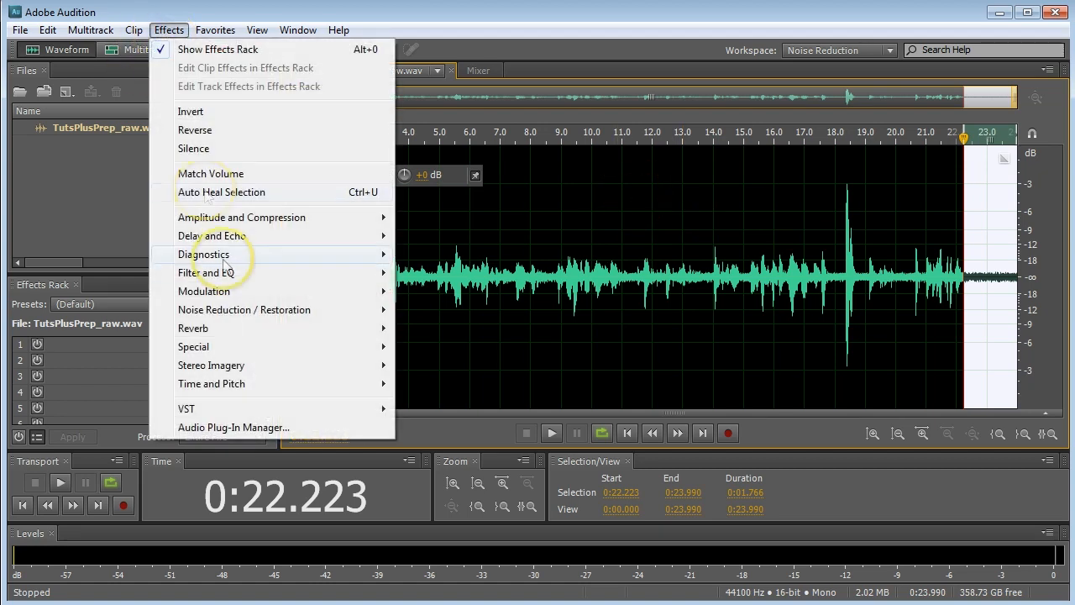
mouse_move(263, 312)
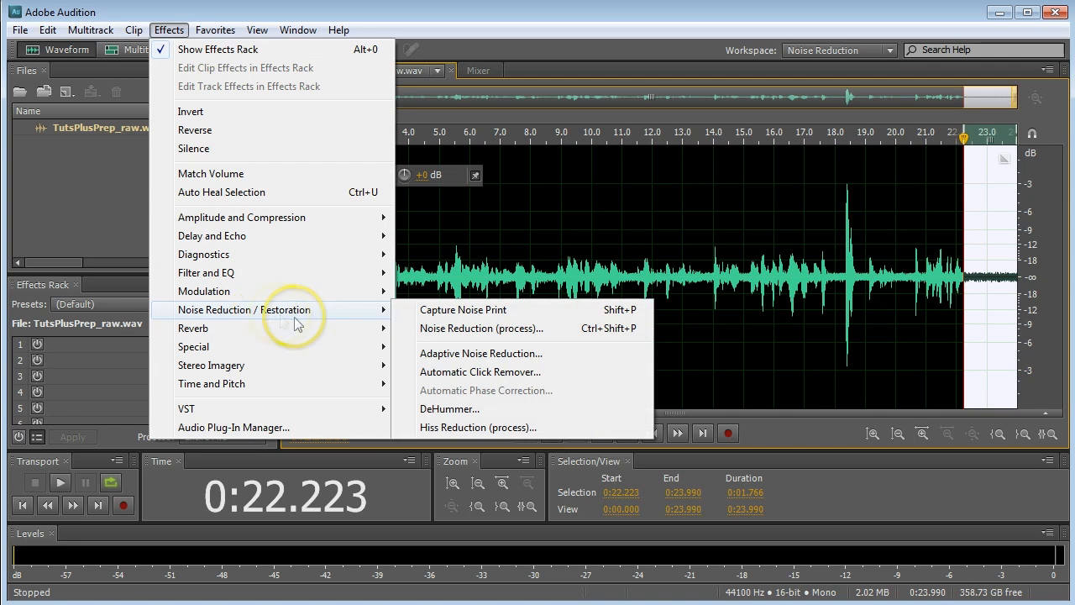
left_click(488, 314)
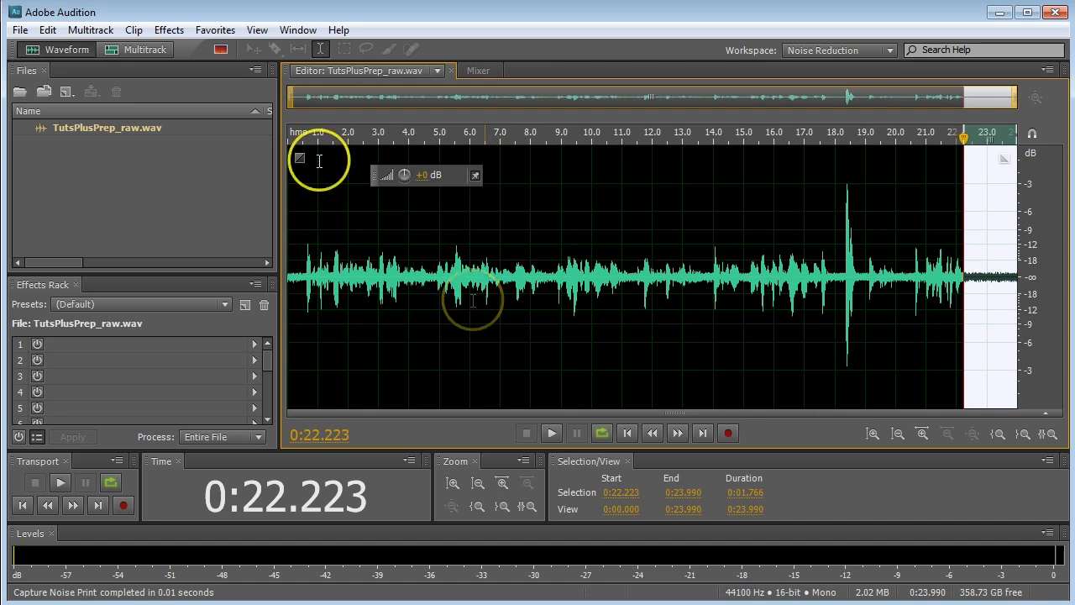
Step: Open the Noise Reduction (process) effect with the currently set noise print
left_click(168, 31)
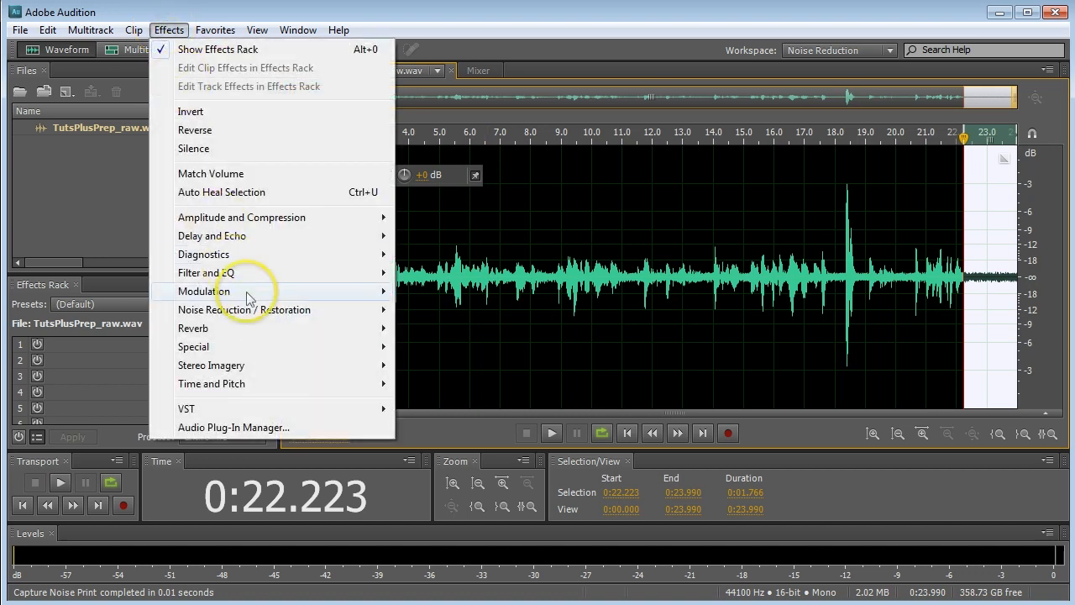
mouse_move(267, 310)
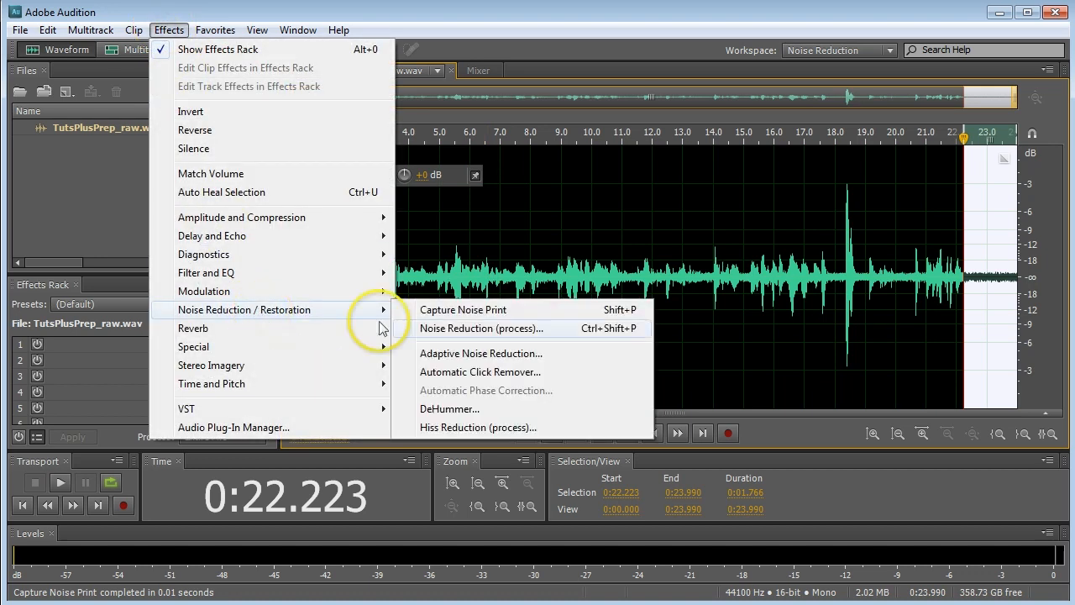
left_click(480, 328)
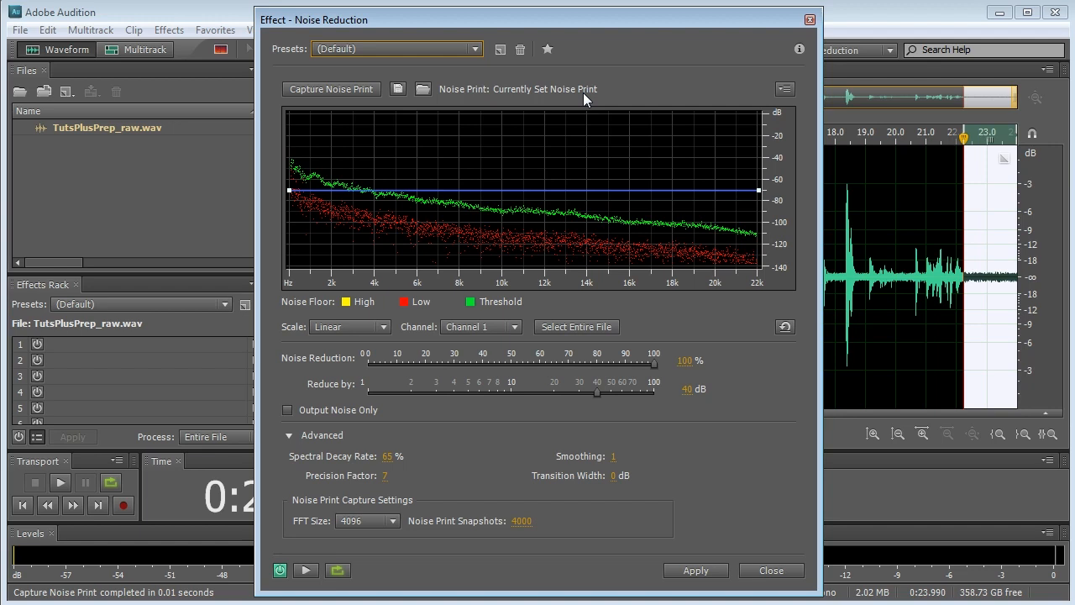
left_click(422, 93)
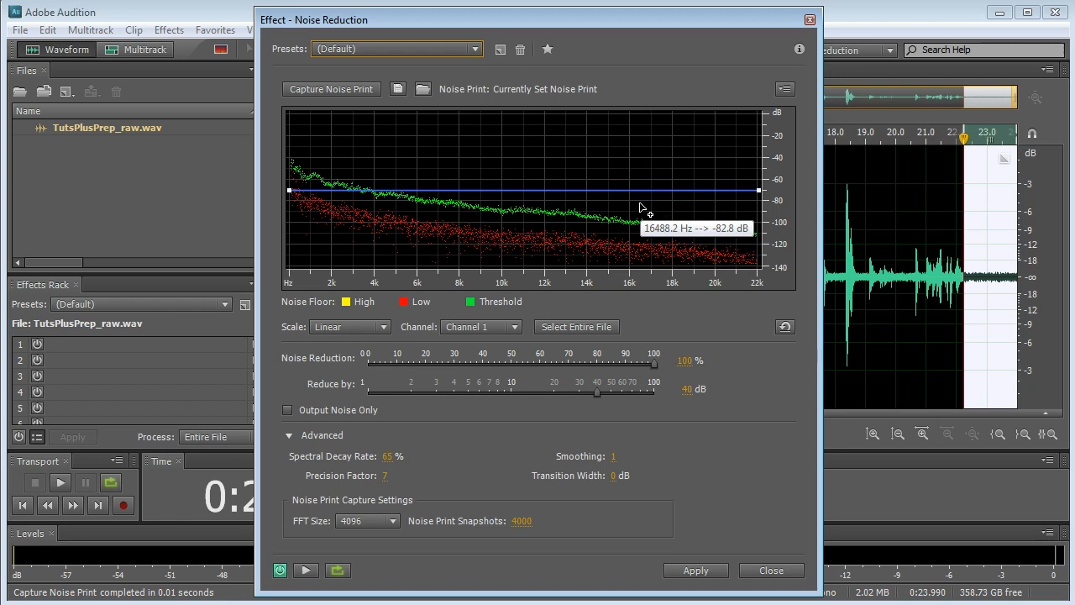
Step: Try reshaping the noise reduction curve with extra control points between about 14 kHz and 20 kHz, and reset the curve
left_click(587, 192)
left_click_drag(629, 192, 708, 208)
left_click(671, 195)
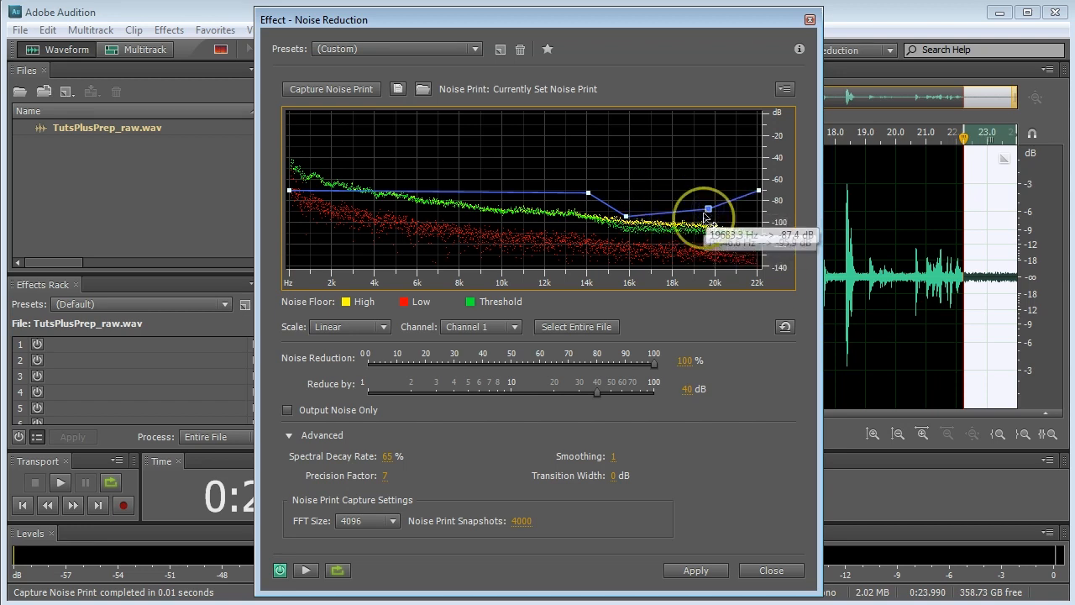
left_click(786, 328)
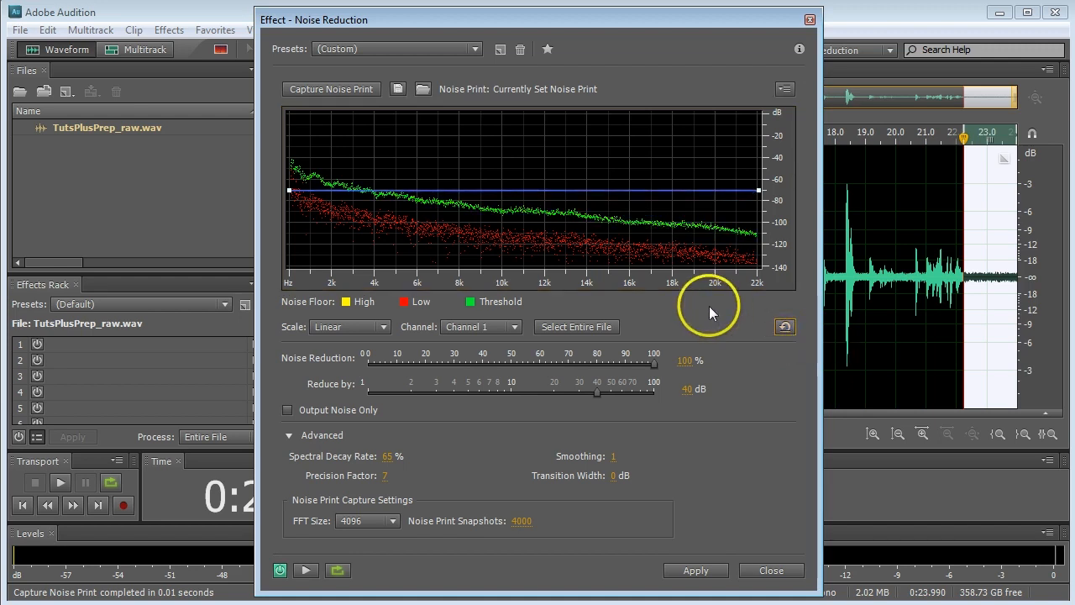
Step: Try the Logarithmic graph scale, return it to Linear, and check the available channel choices
left_click(353, 327)
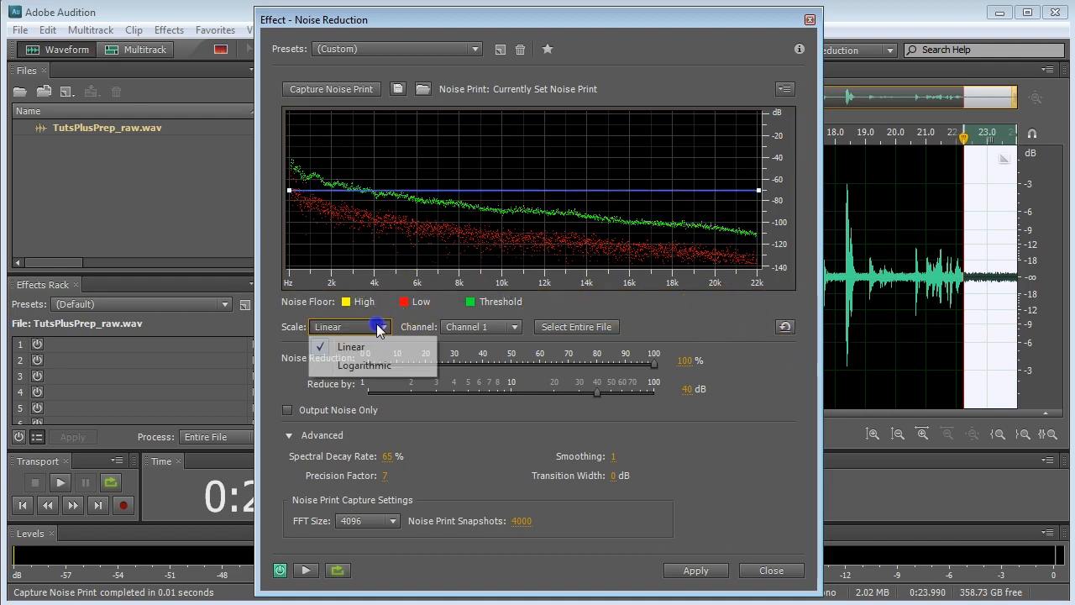
left_click(375, 370)
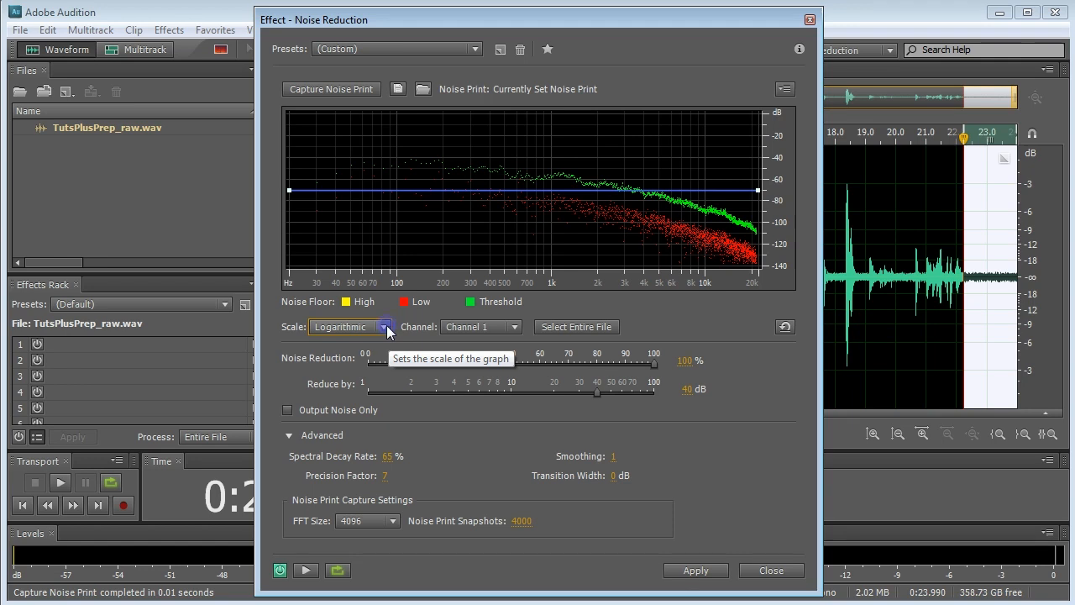
left_click(387, 328)
left_click(371, 346)
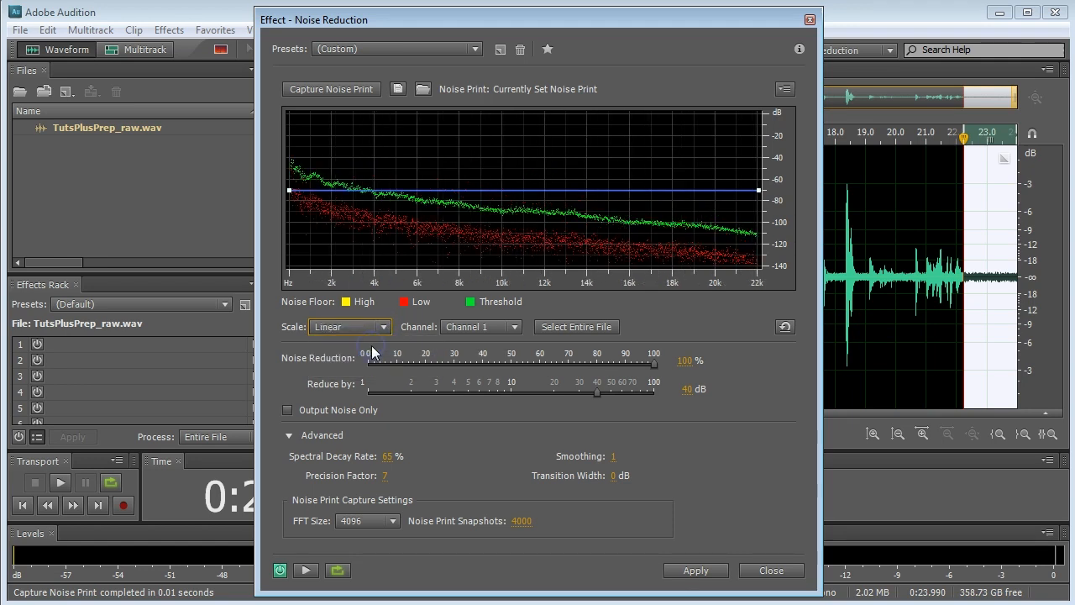
left_click(516, 328)
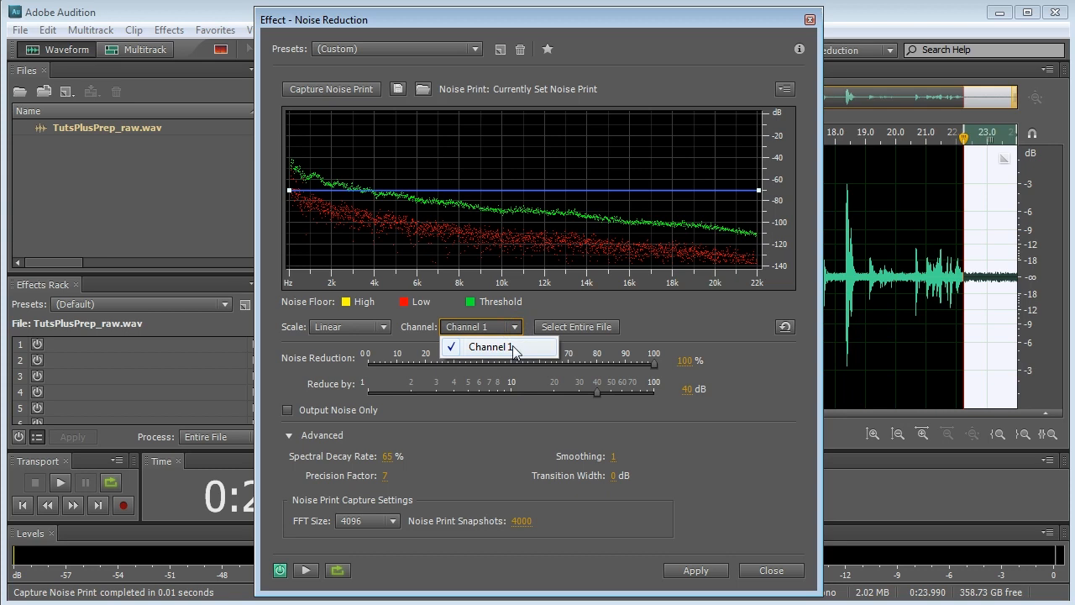
left_click(689, 334)
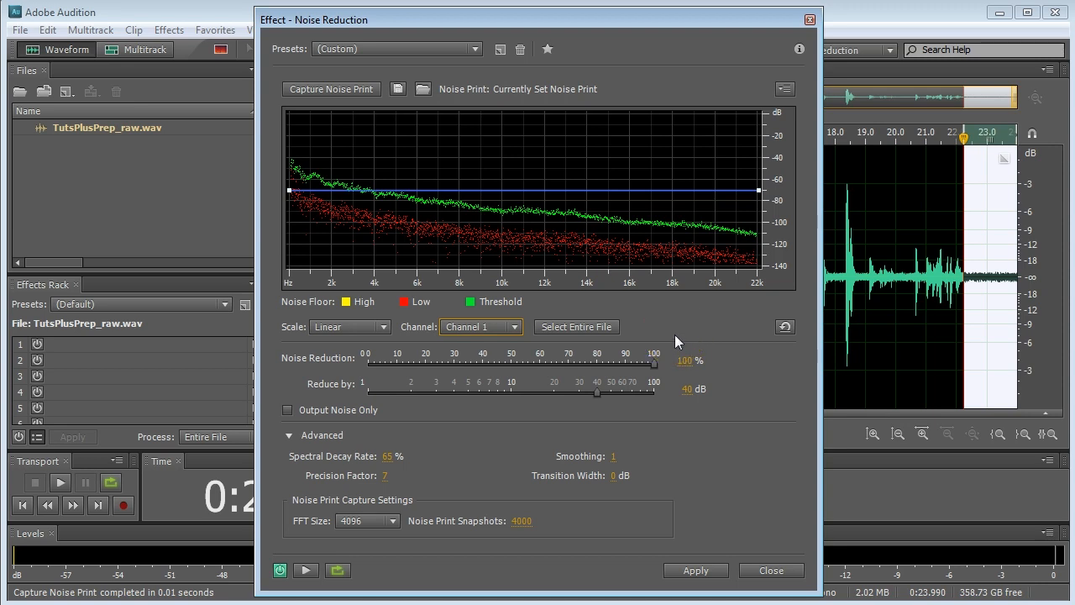
Step: Select the entire file for processing and set Noise Reduction to 100 %
left_click(596, 328)
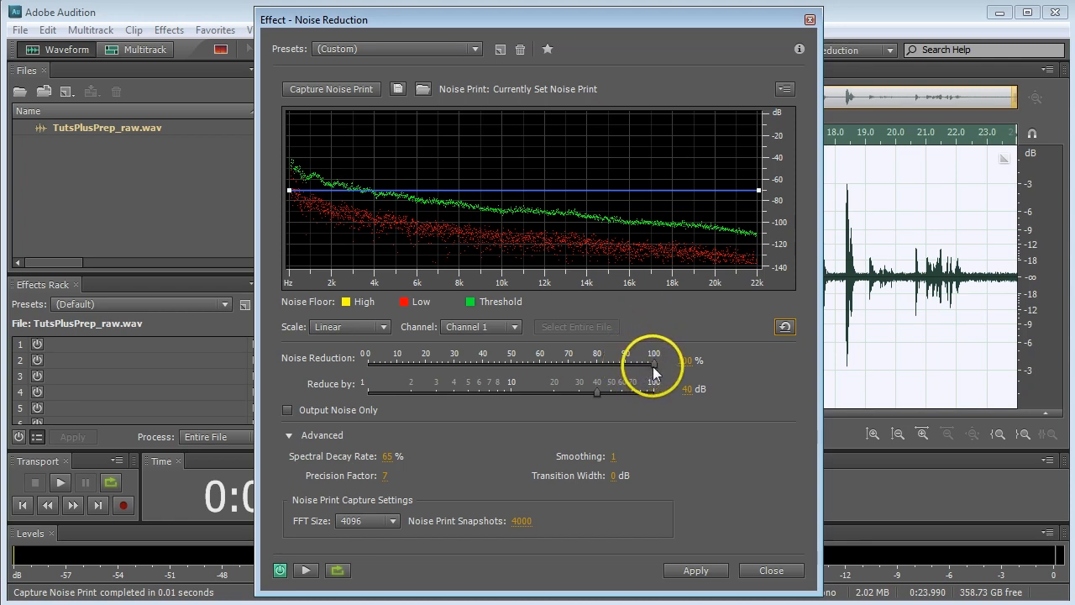
mouse_move(651, 369)
left_mouse_down()
mouse_move(547, 365)
mouse_move(656, 373)
left_mouse_up()
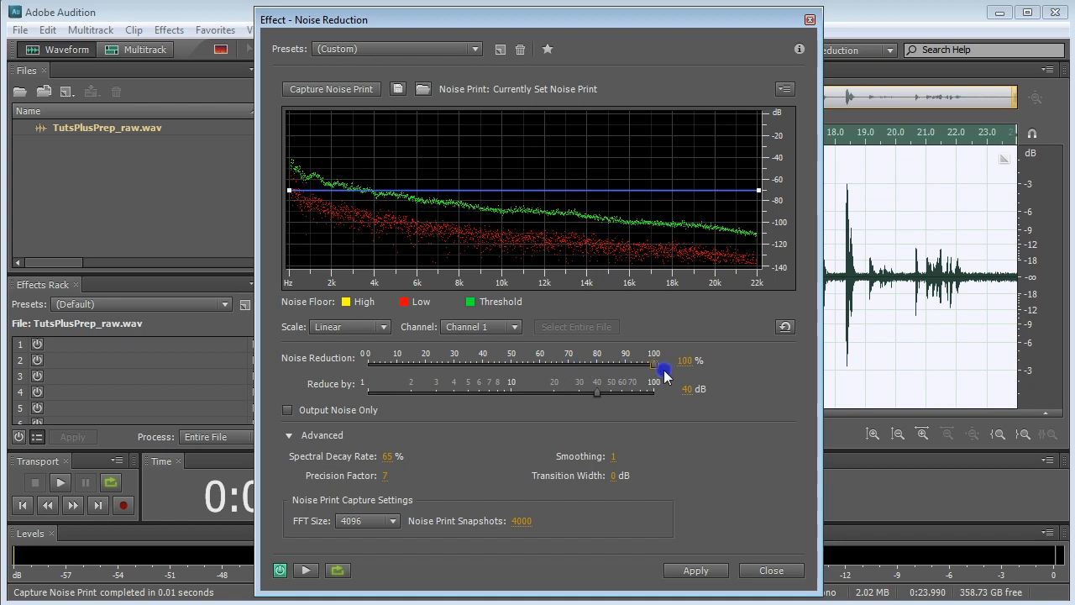
left_click(661, 436)
left_click(649, 365)
mouse_move(647, 364)
left_mouse_down()
mouse_move(636, 368)
mouse_move(661, 370)
left_mouse_up()
Step: Enable Output Noise Only and preview the noise that the effect removes
left_click(287, 410)
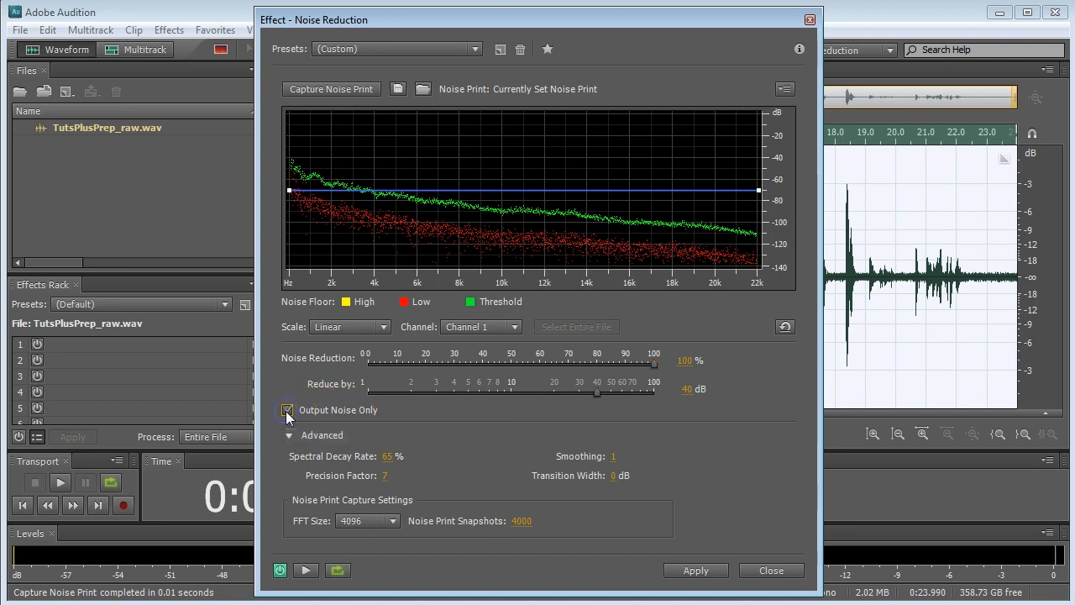
left_click(310, 571)
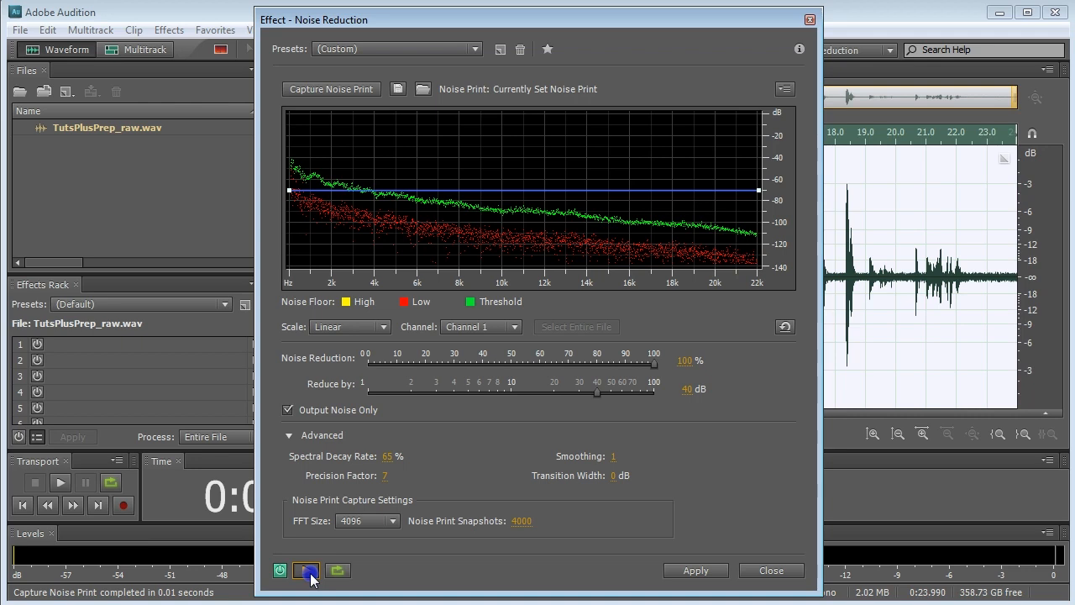
left_click(307, 572)
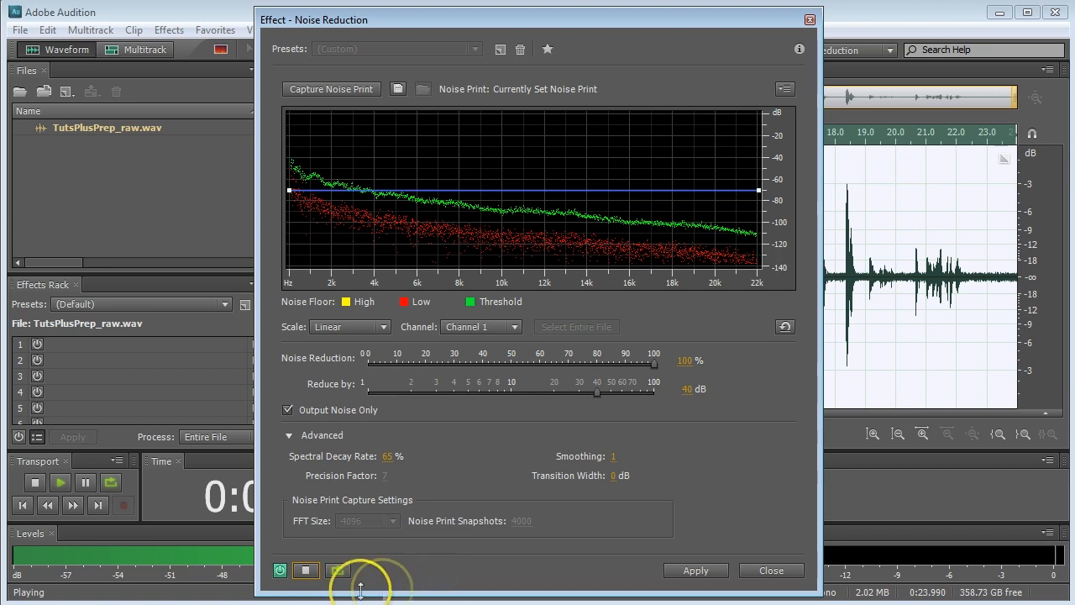
left_click(306, 571)
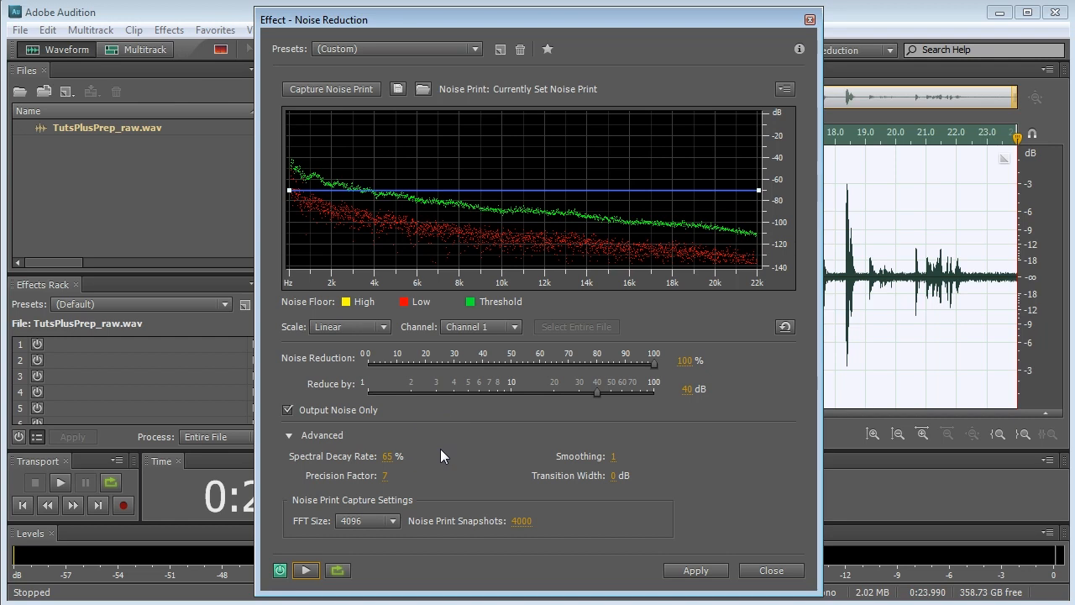
Step: Disable Output Noise Only and preview the noise-reduced recording
left_click(289, 410)
left_click(306, 570)
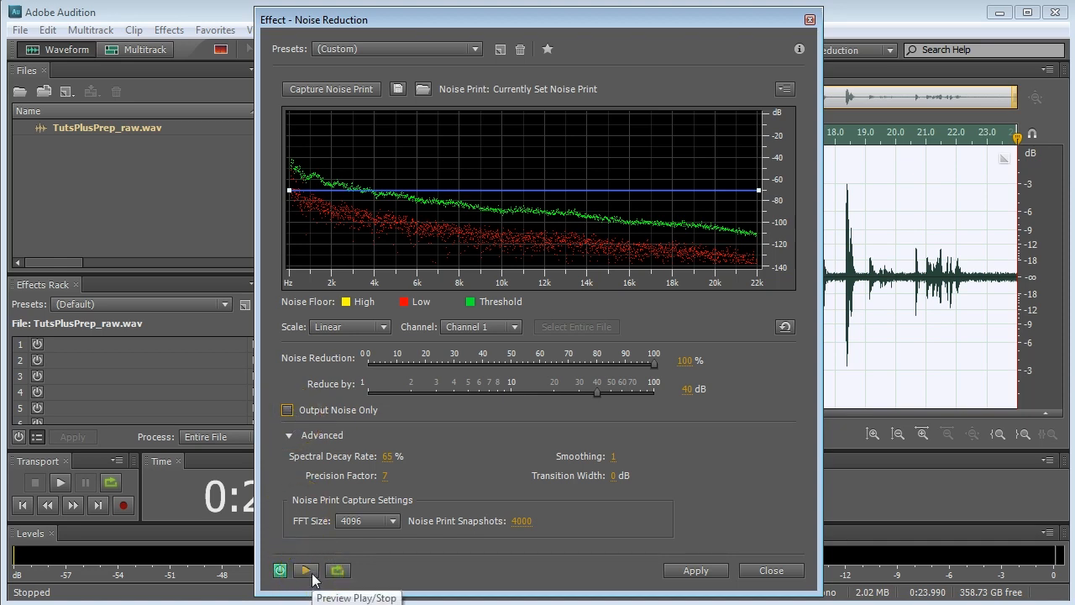
left_click(307, 570)
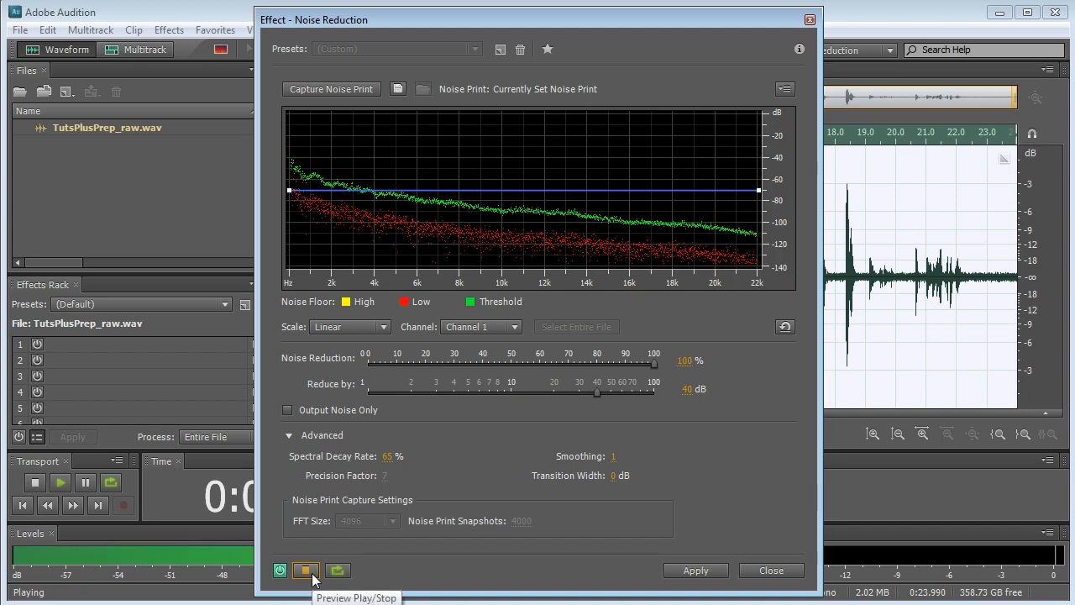
Step: Set the Spectral Decay Rate to 15 % in the advanced settings and preview the noise-reduced recording
left_click(312, 576)
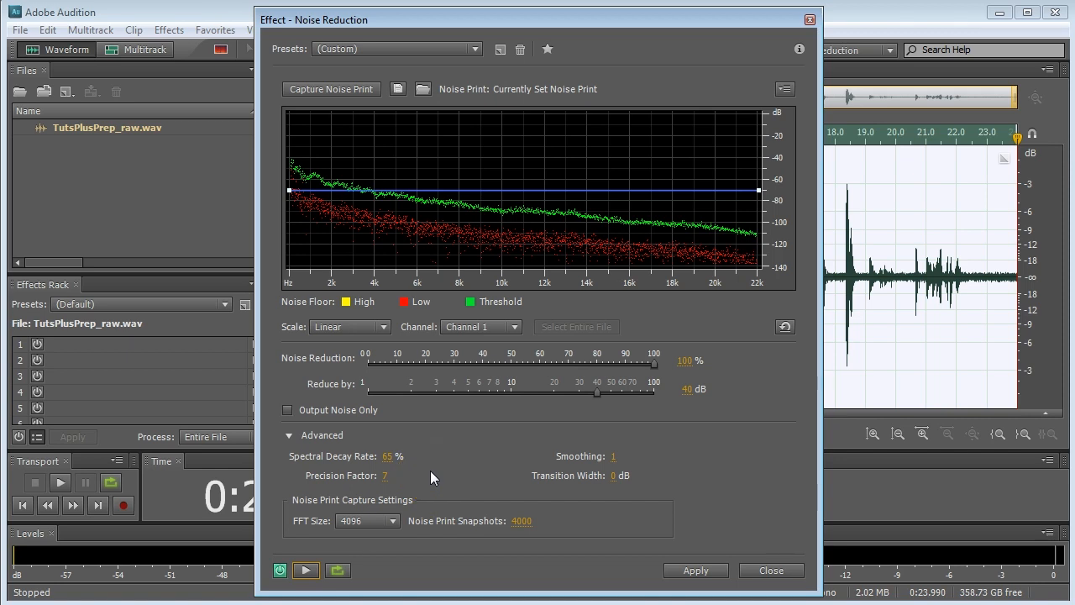
left_click(287, 435)
left_click(286, 435)
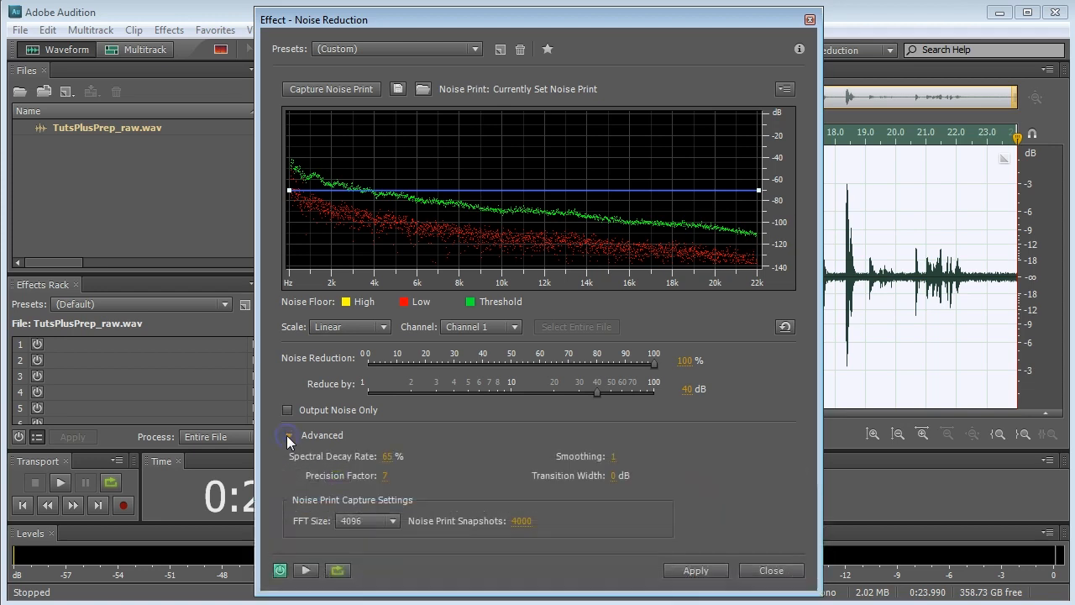
left_click(392, 457)
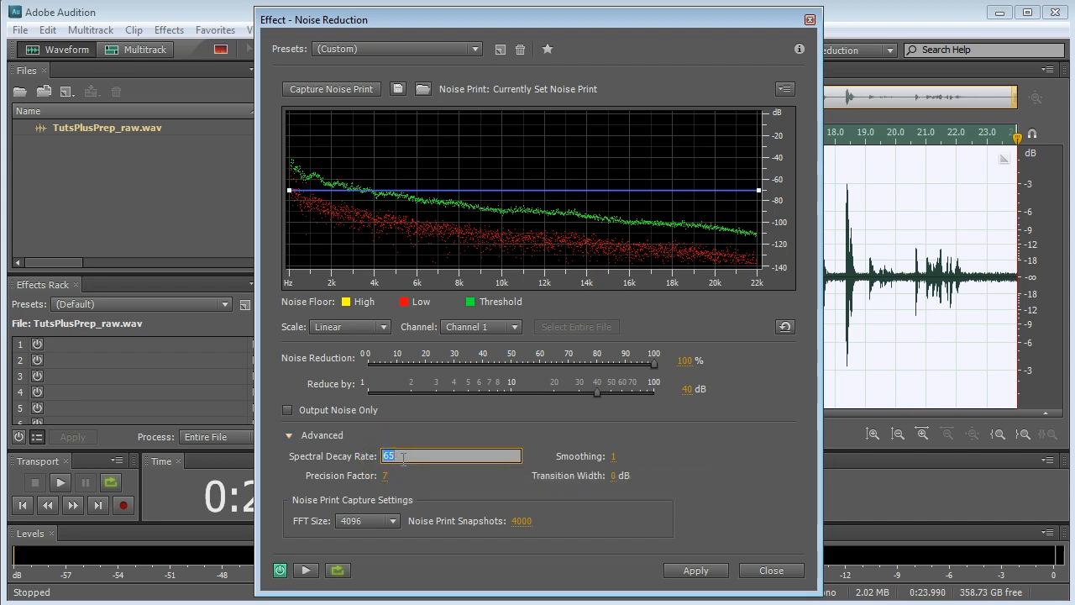
type("15")
key("Return")
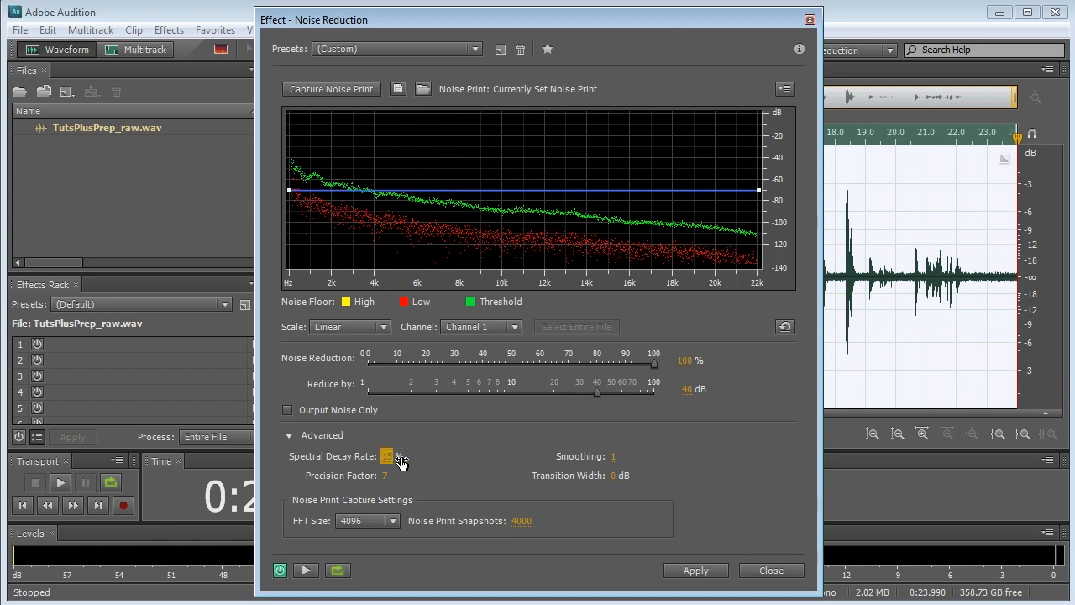
left_click(307, 571)
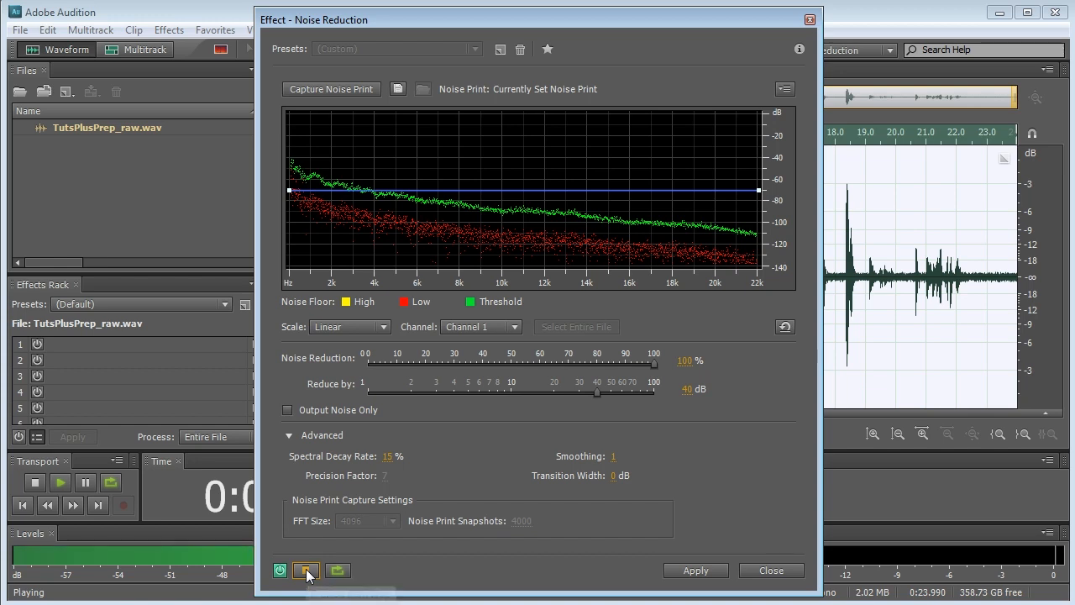
left_click(307, 571)
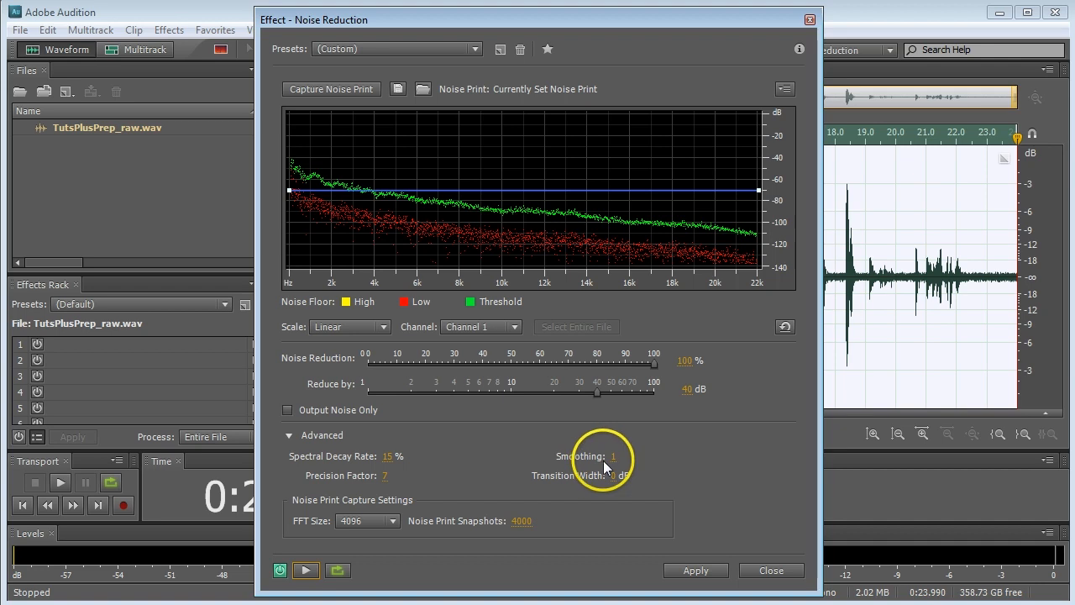
Step: Try a higher Smoothing value and return it to 1
left_click_drag(617, 456, 627, 456)
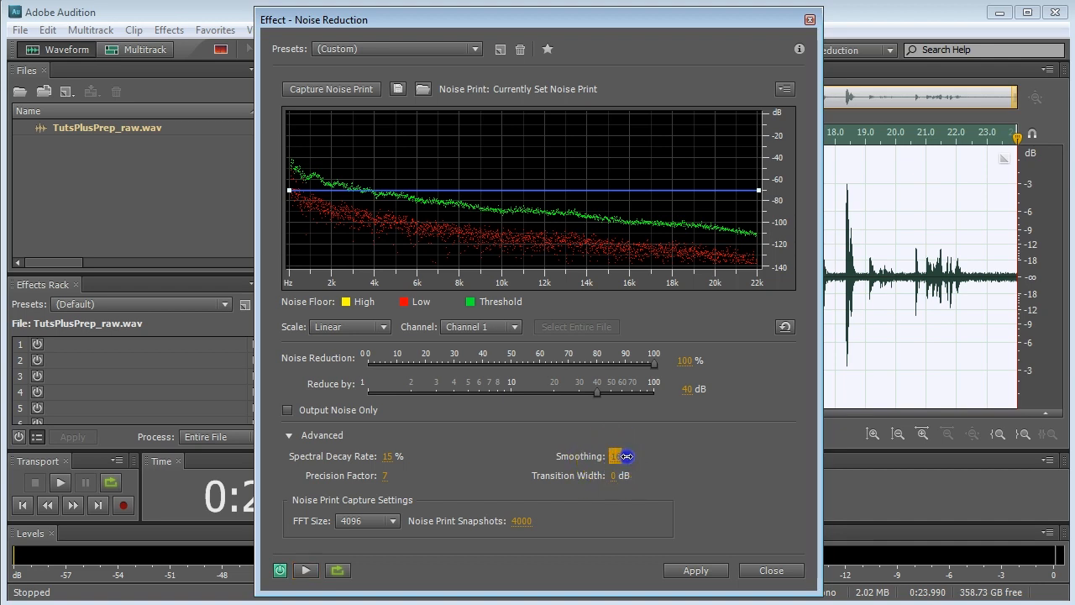
left_click_drag(627, 456, 628, 457)
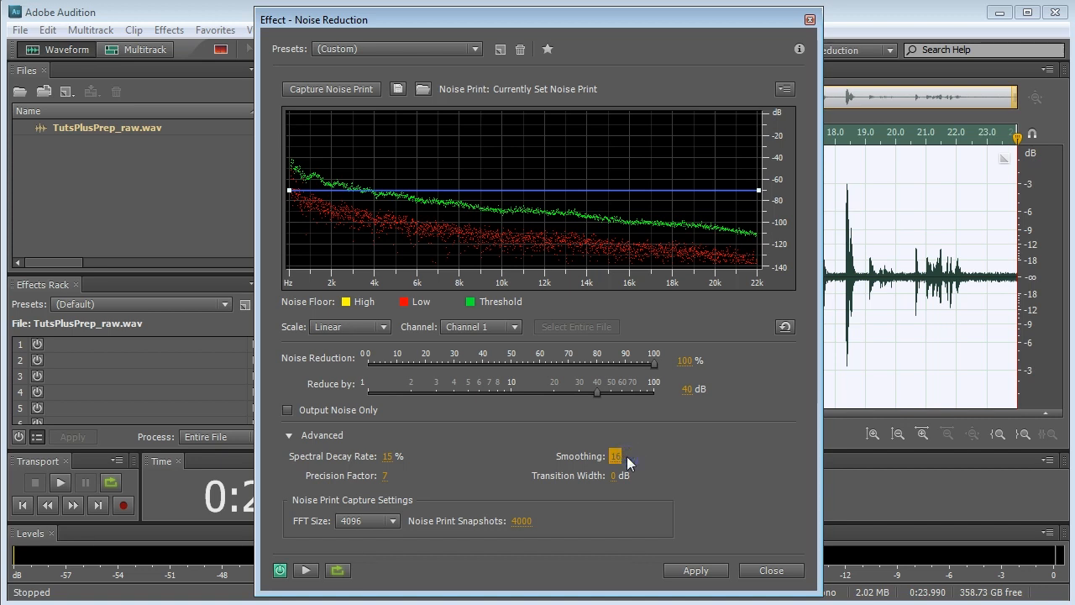
left_click_drag(618, 456, 601, 456)
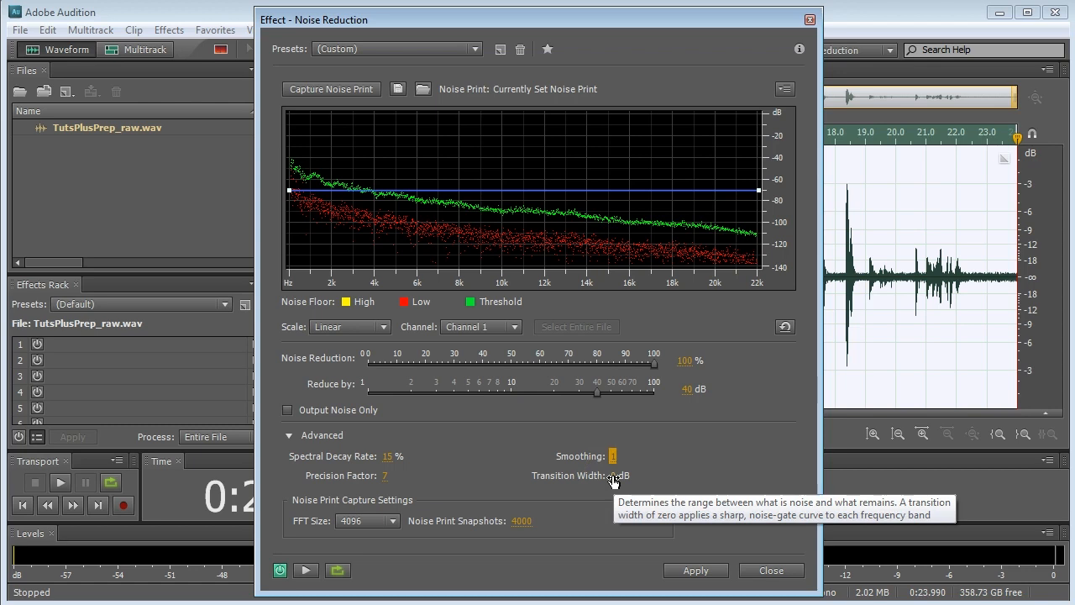
Step: Set the Transition Width of the Noise Reduction effect to 1 dB
left_click(595, 495)
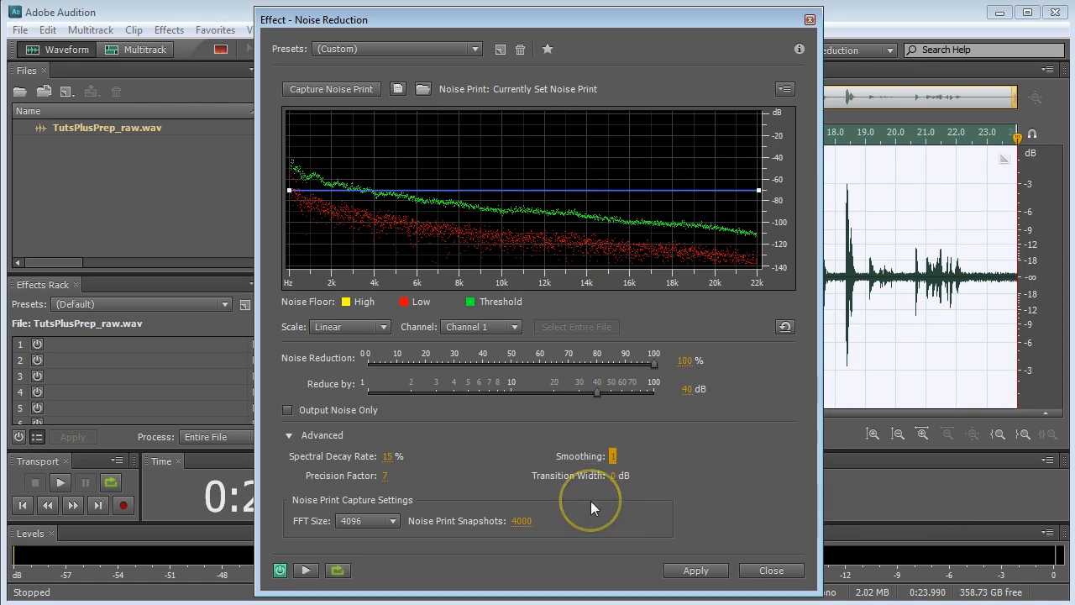
left_click(591, 500)
left_click(615, 476)
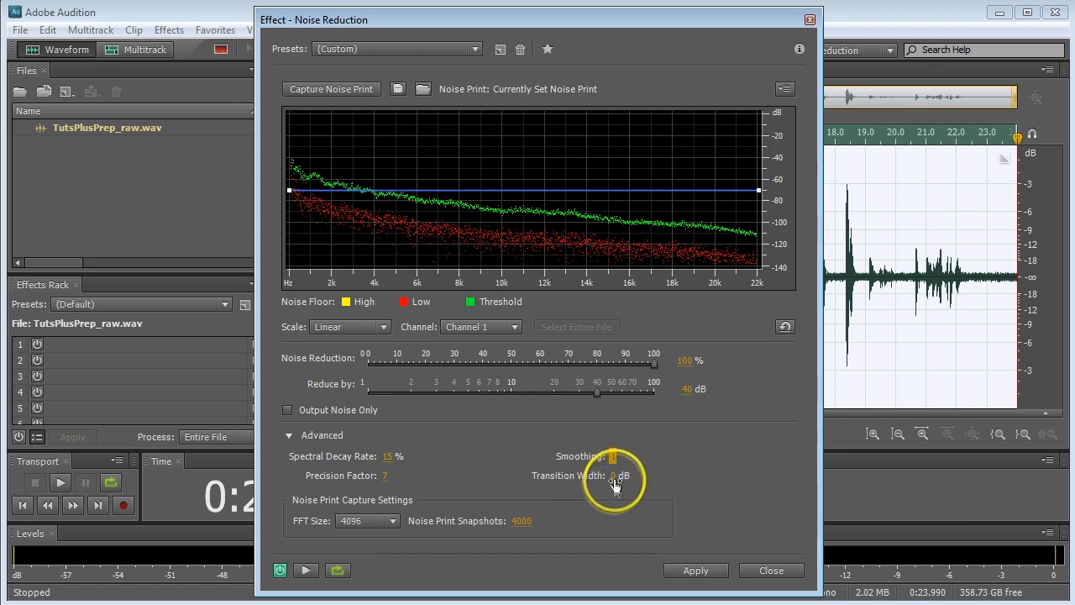
mouse_move(625, 477)
left_mouse_down()
mouse_move(635, 478)
mouse_move(618, 485)
left_mouse_up()
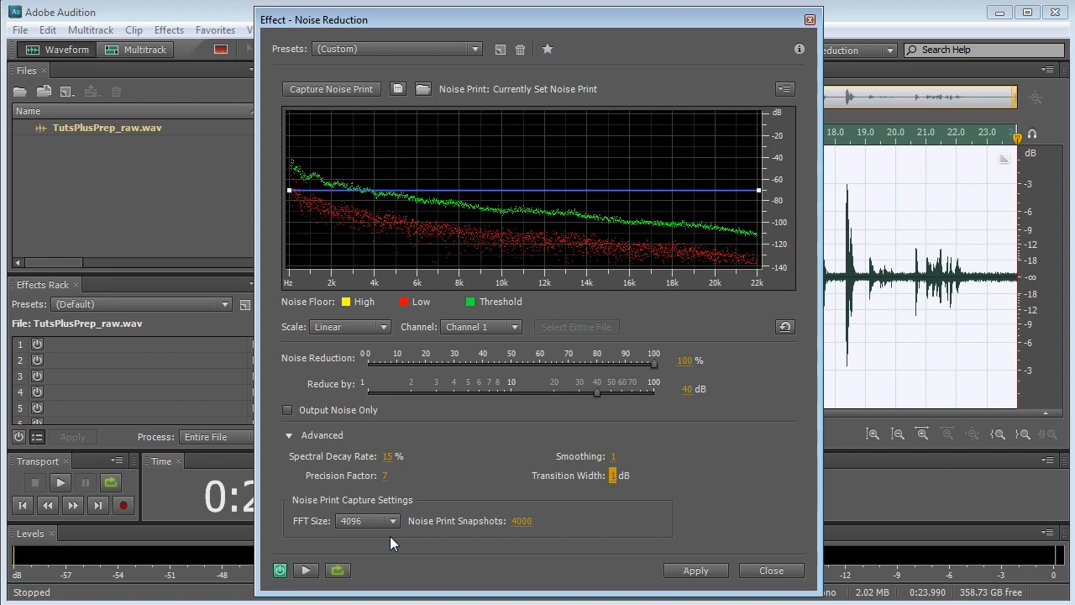
Step: Check the available FFT sizes for noise print capture and keep 4096 selected
left_click(365, 521)
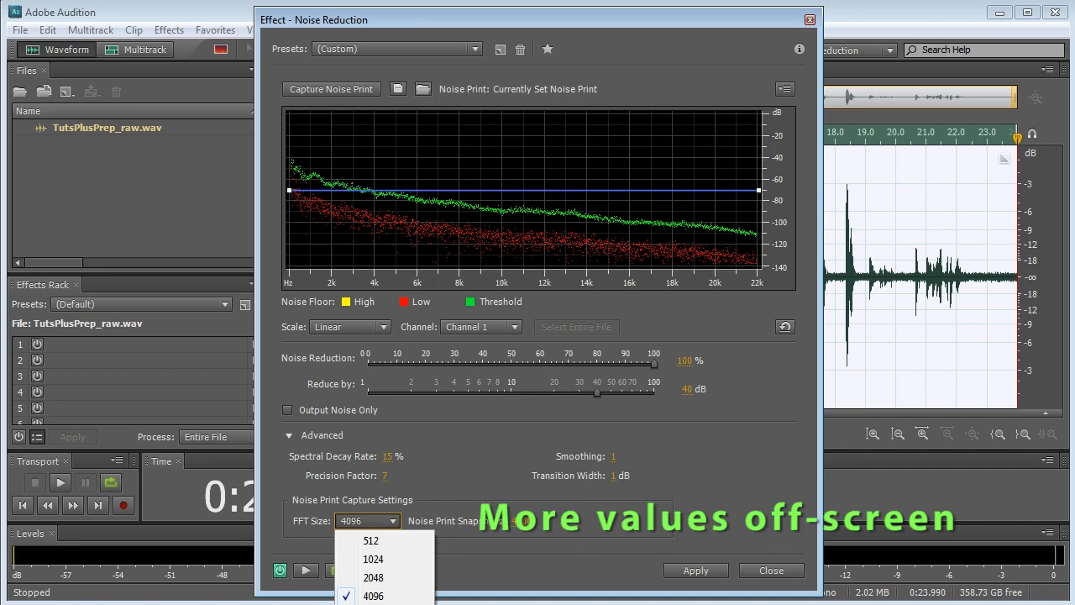
left_click(382, 595)
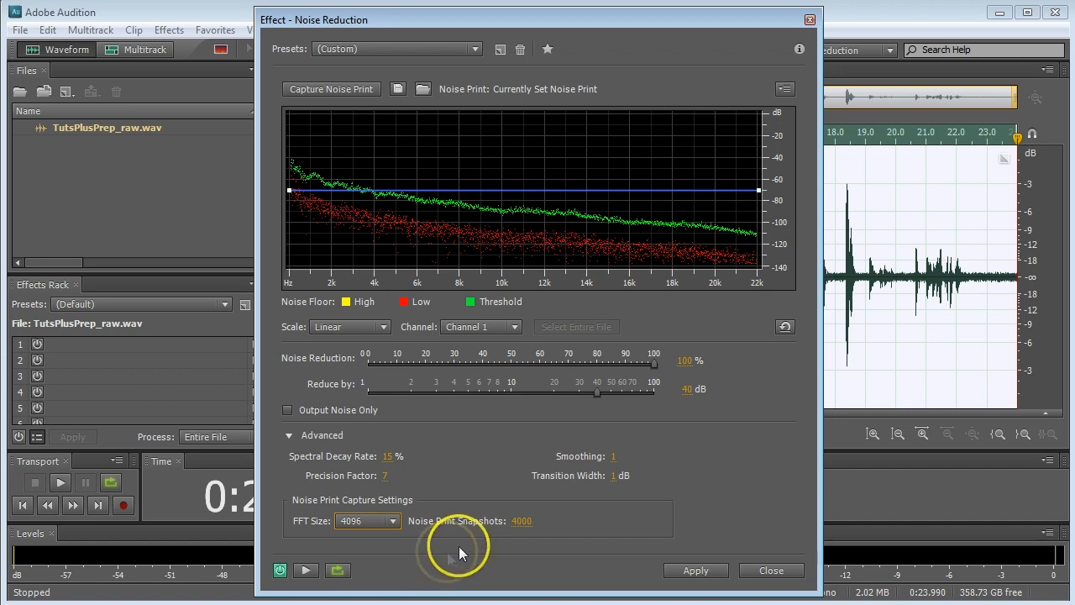
left_click(521, 542)
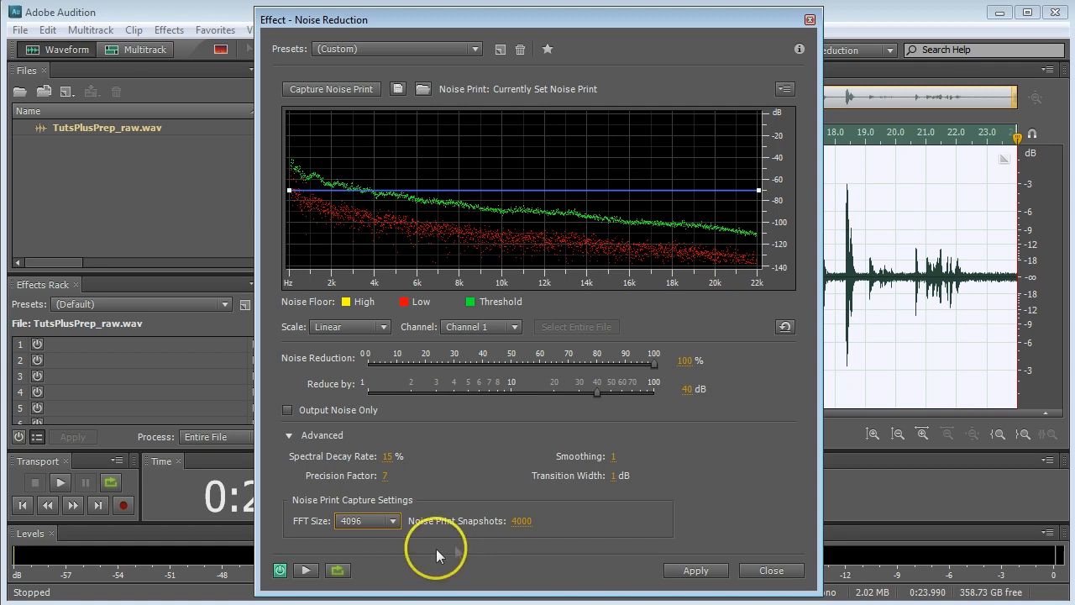
Step: Preview the recording with the adjusted settings and apply Noise Reduction to the entire file
left_click(305, 570)
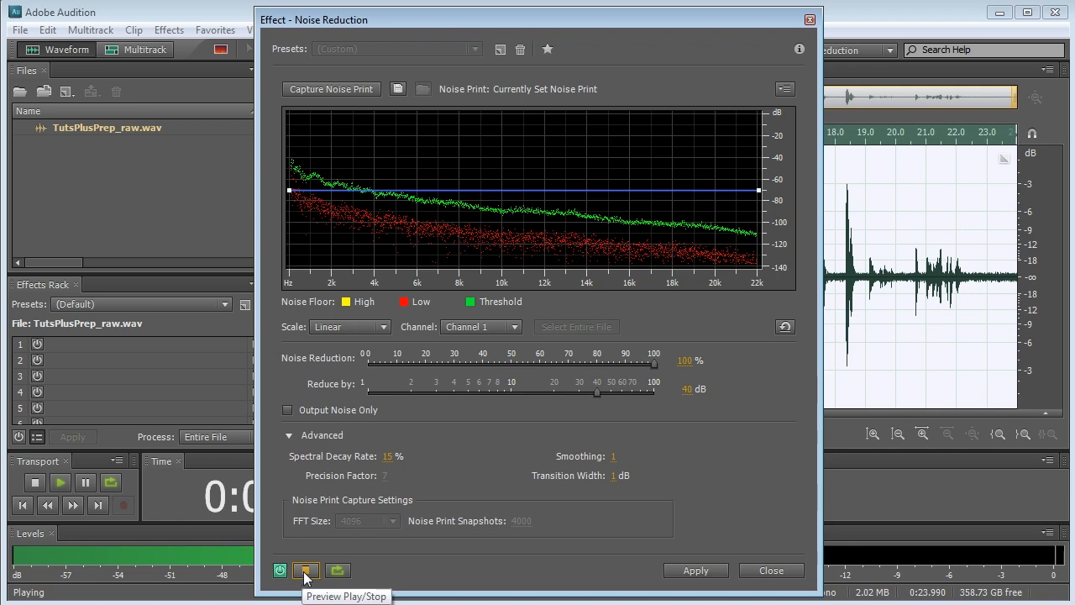
left_click(305, 571)
left_click(594, 544)
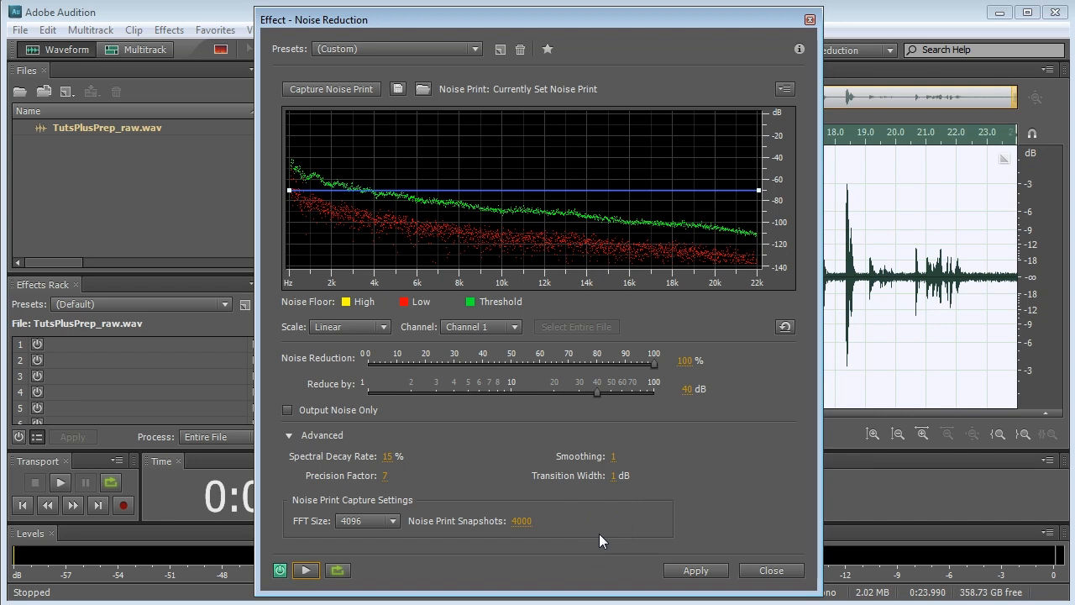
left_click(625, 535)
left_click(696, 570)
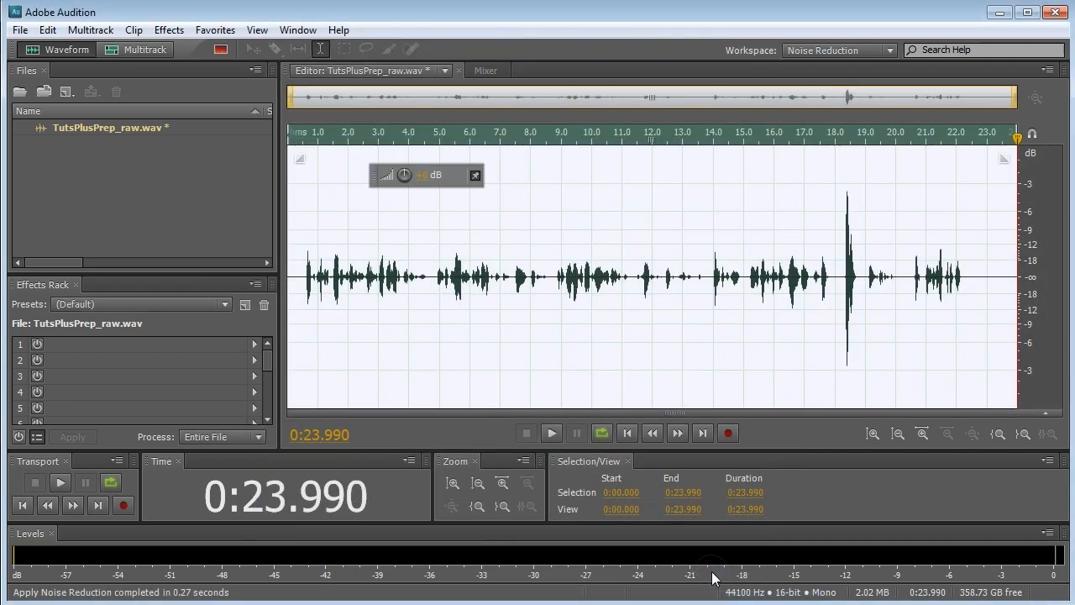
Step: Save the noise-reduced recording as a new file named Step1.wav in the same project folder
left_click(18, 31)
left_click(61, 237)
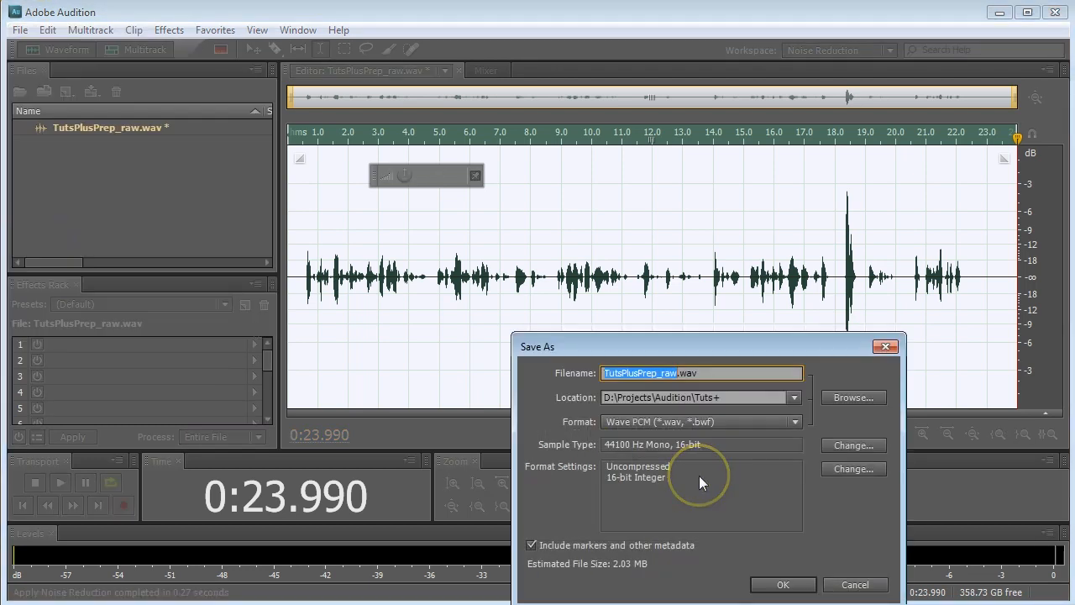
type("Step")
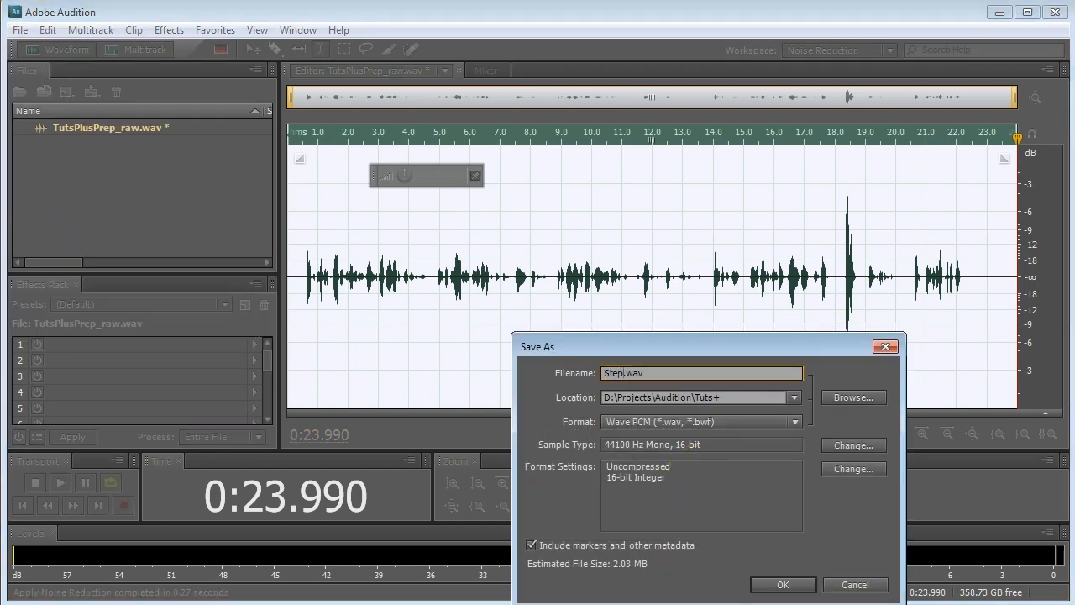
type("1")
key("Return")
left_click(781, 582)
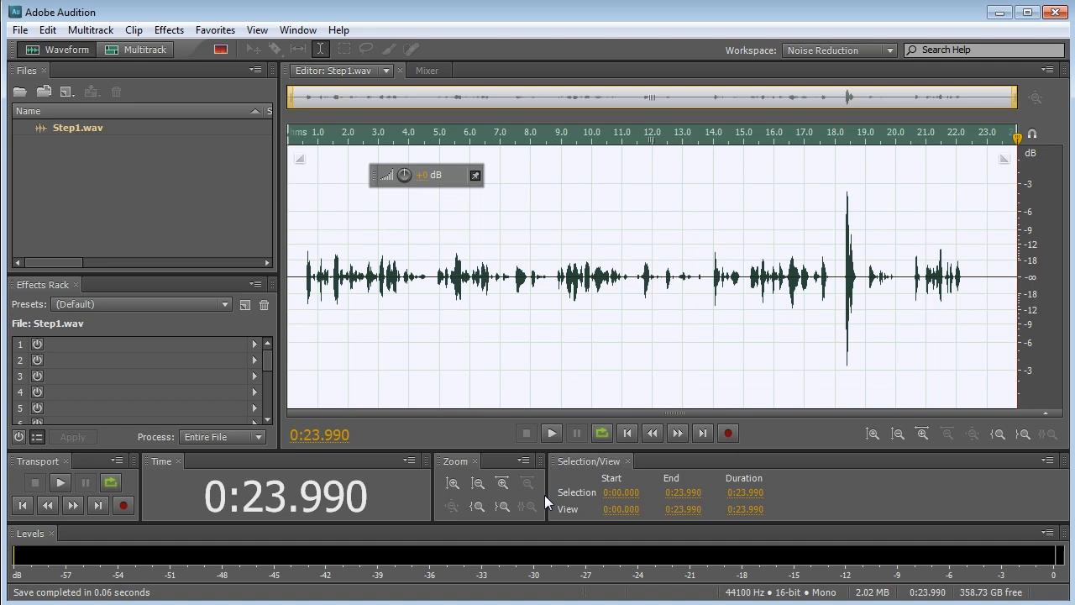
Step: Close Step1.wav and import the original TutsPlusPrep_raw.wav recording
left_click(20, 30)
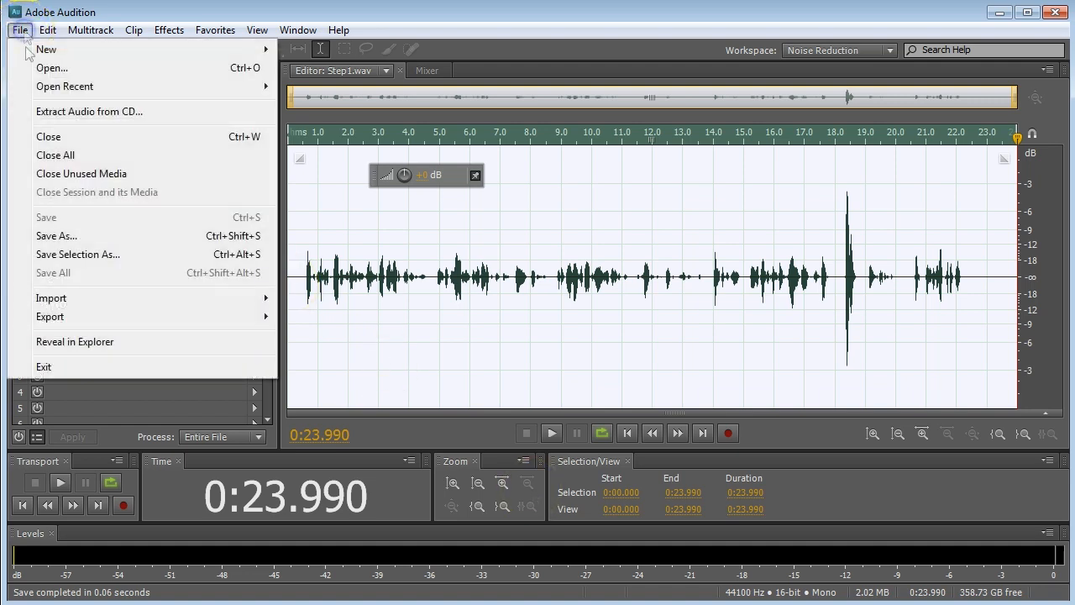
left_click(49, 138)
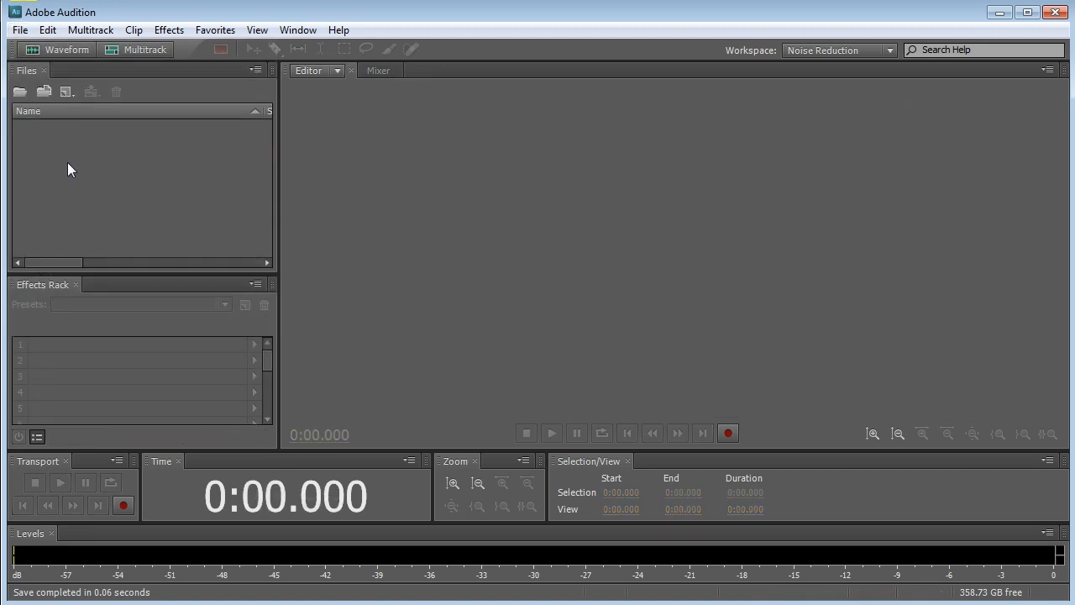
double_click(68, 163)
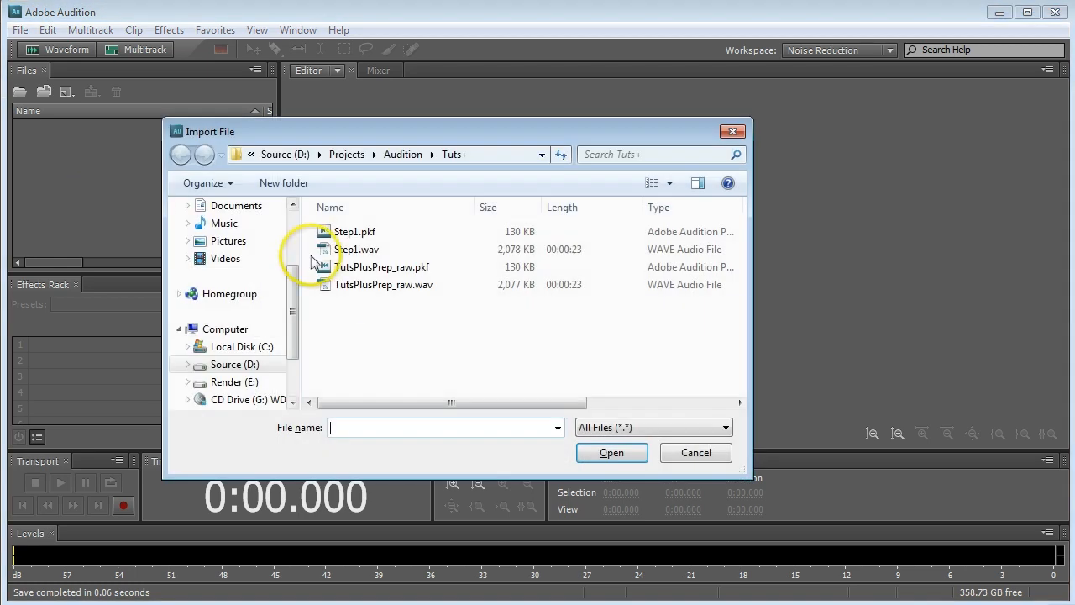
left_click(368, 286)
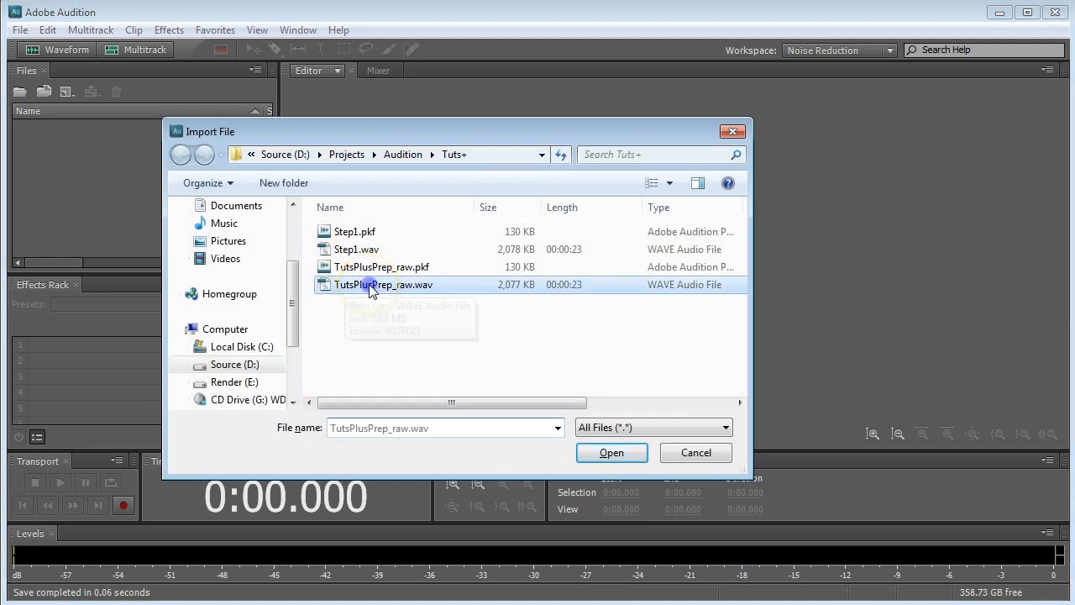
left_click(613, 454)
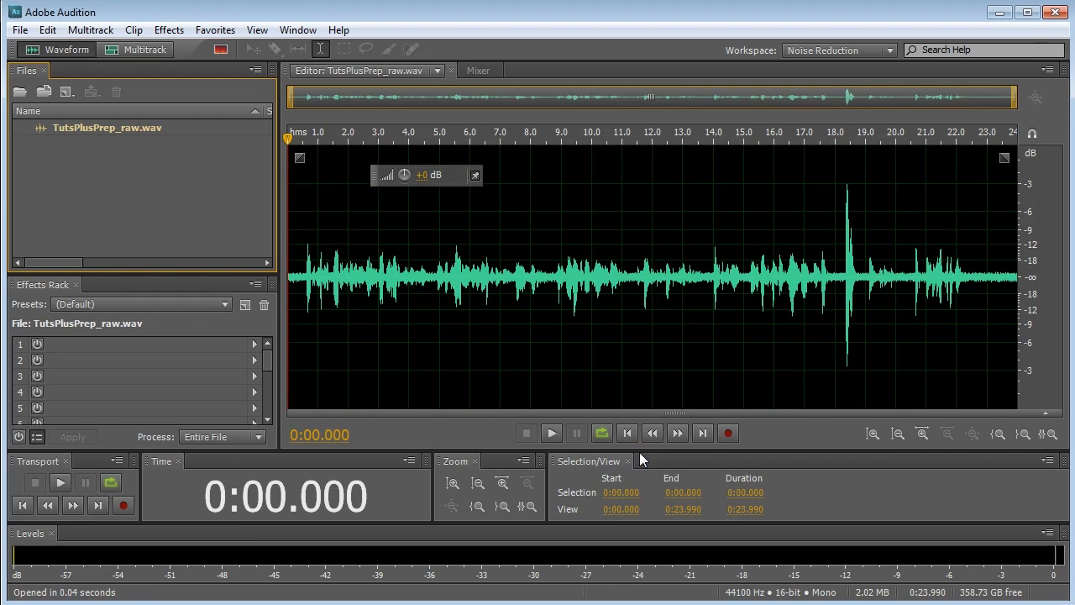
Step: Add Adaptive Noise Reduction to slot 1 of the effects rack and load its Heavy Noise Reduction preset
left_click(254, 344)
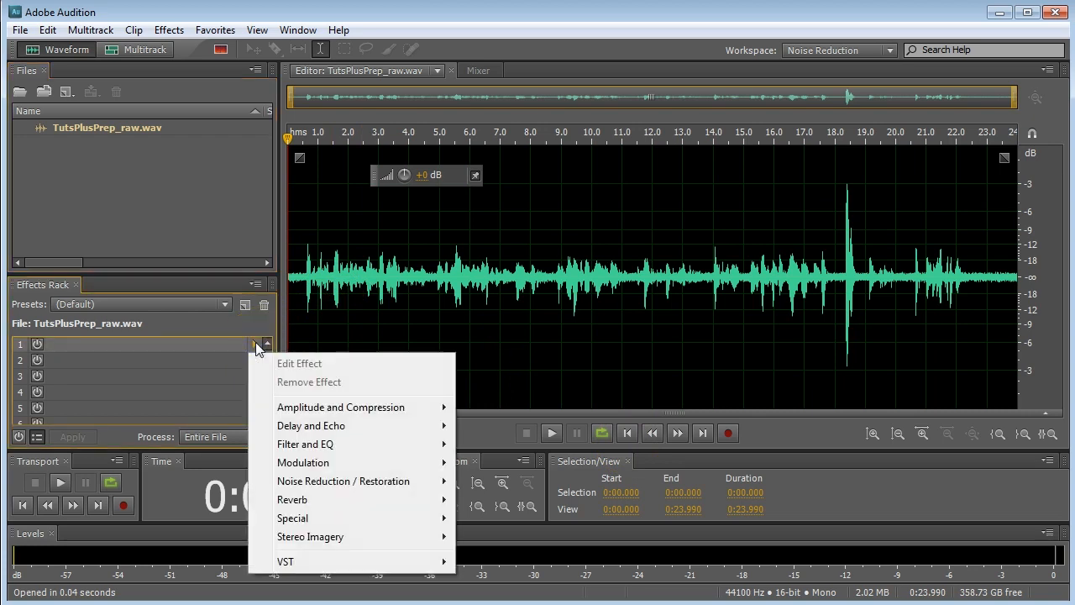
mouse_move(375, 484)
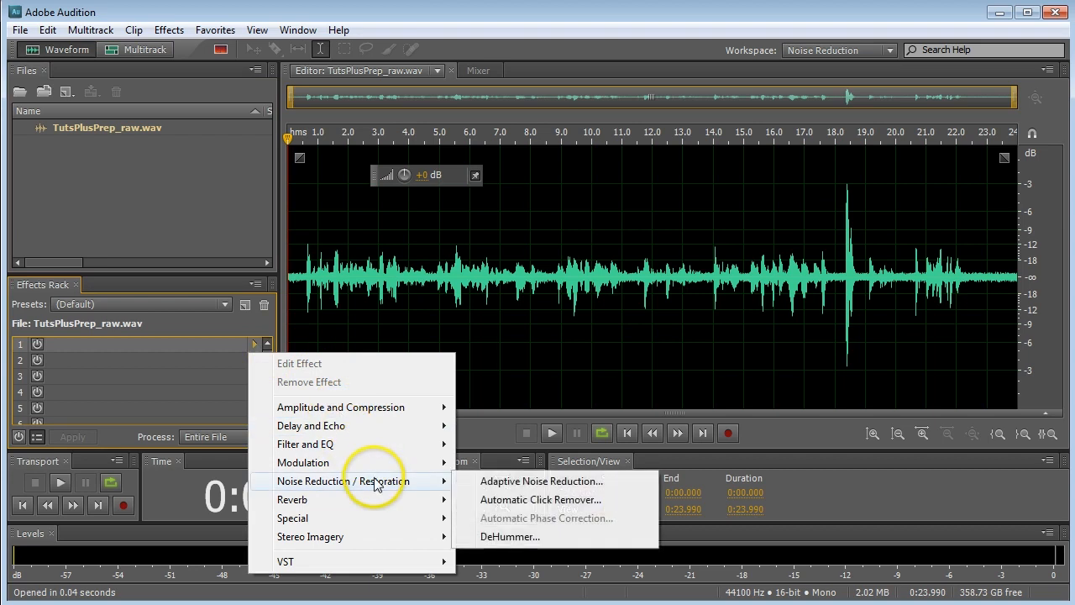
left_click(510, 482)
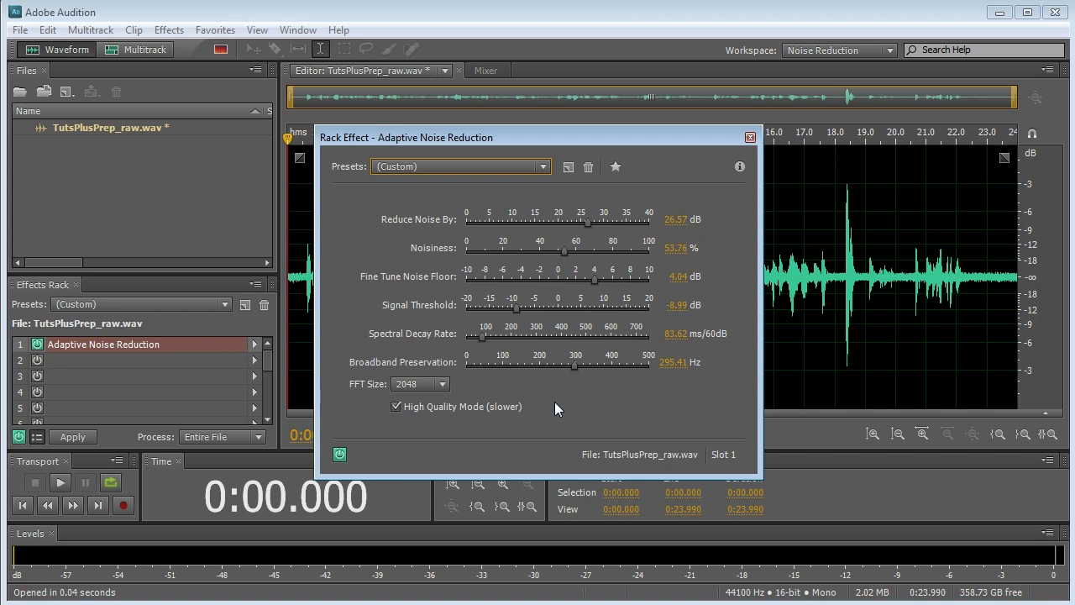
left_click(543, 168)
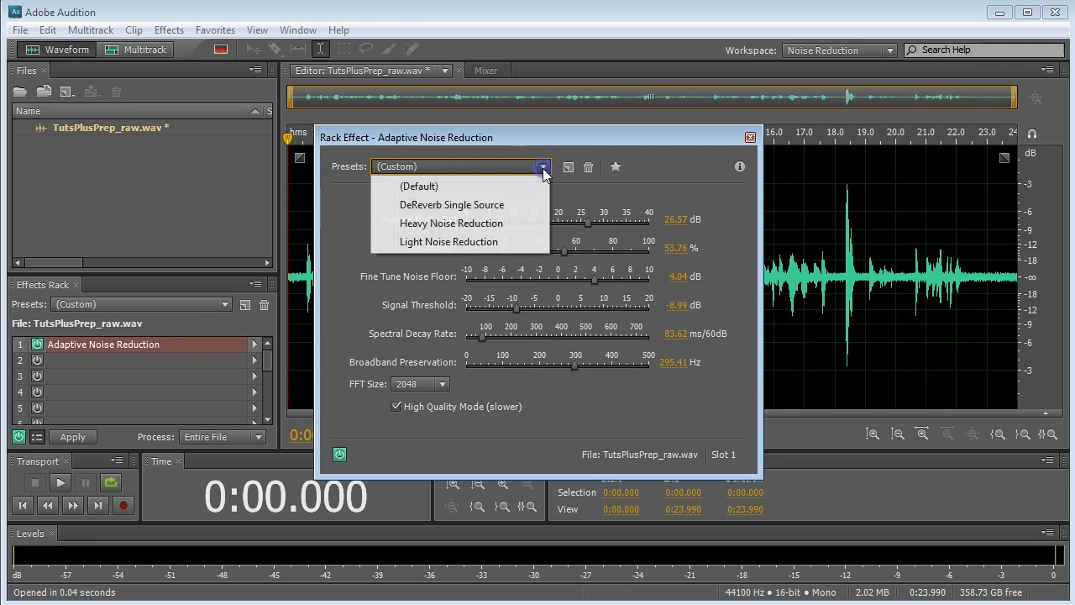
left_click(493, 223)
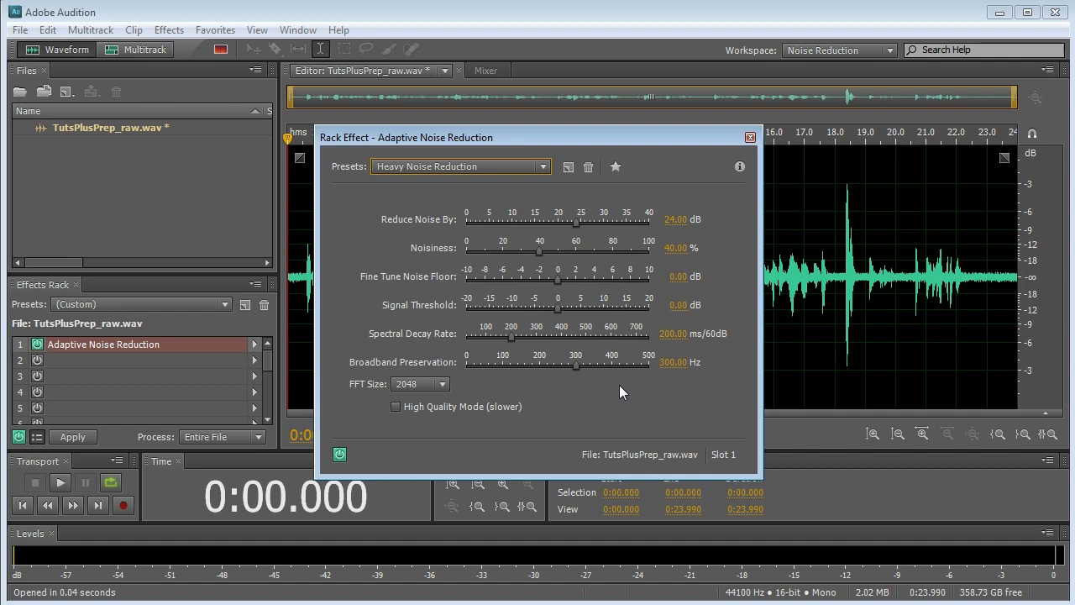
Step: Enable High Quality Mode with the FFT Size kept at 2048 and play the recording through Adaptive Noise Reduction
left_click(438, 384)
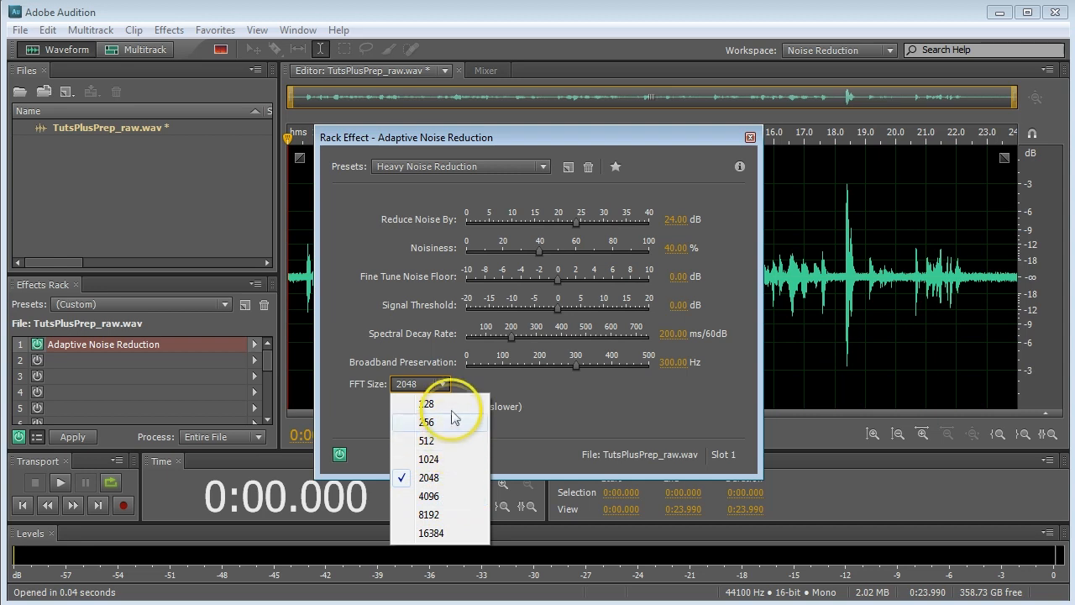
left_click(438, 479)
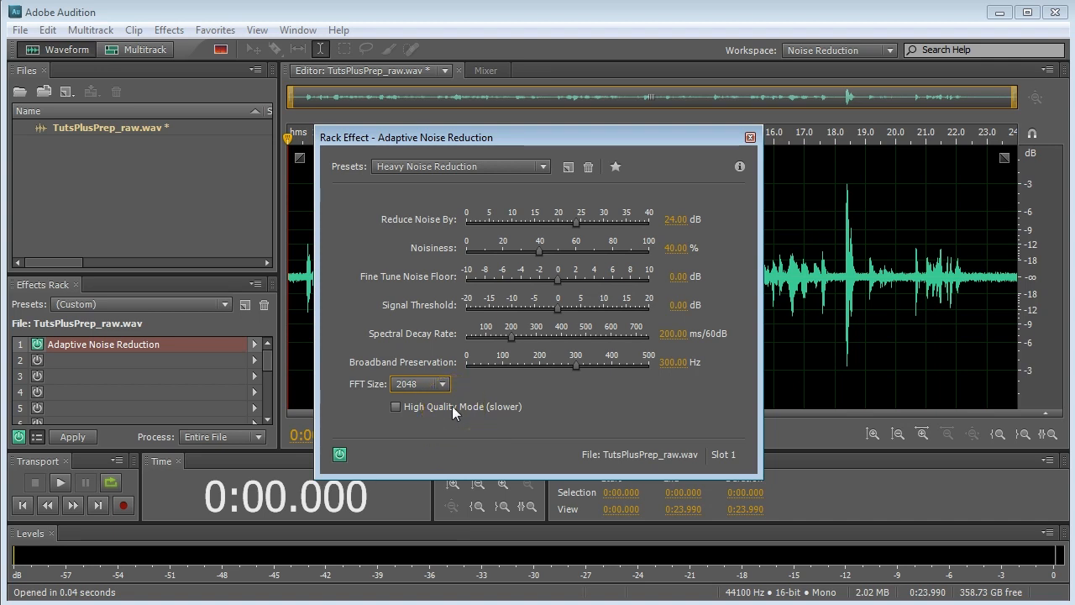
left_click(395, 408)
left_click(394, 407)
left_click(395, 408)
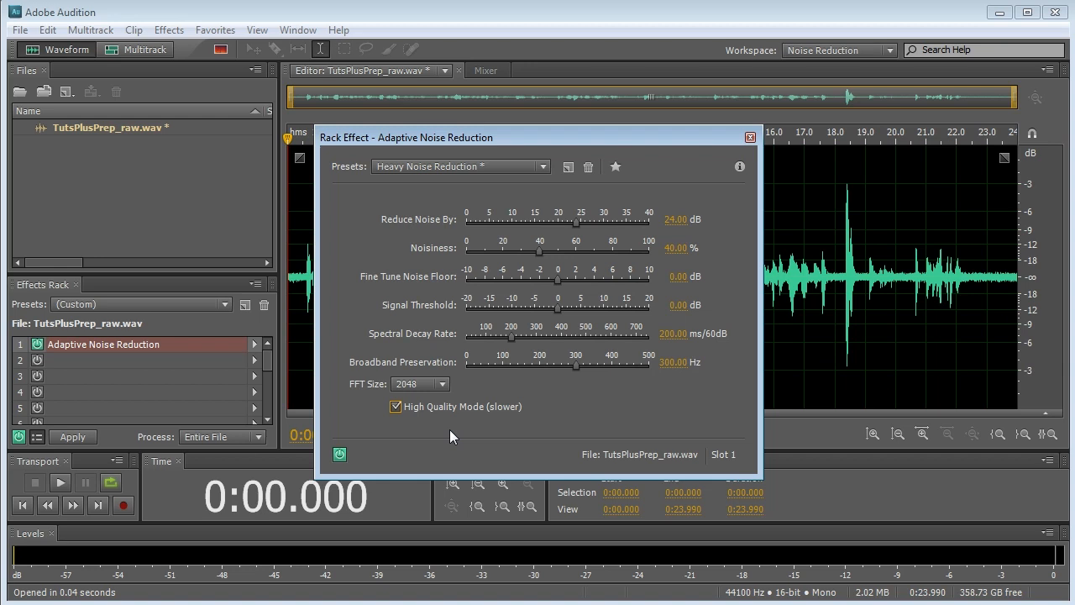
key("space")
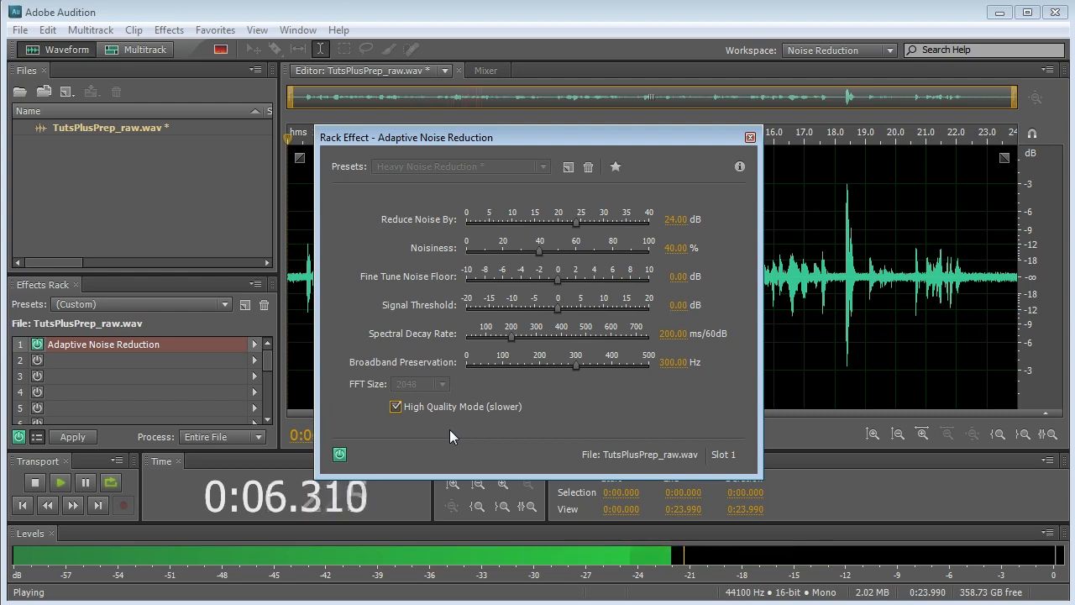
Step: Stop playback, close the Adaptive Noise Reduction settings and remove the effect from slot 1 of the effects rack
key("space")
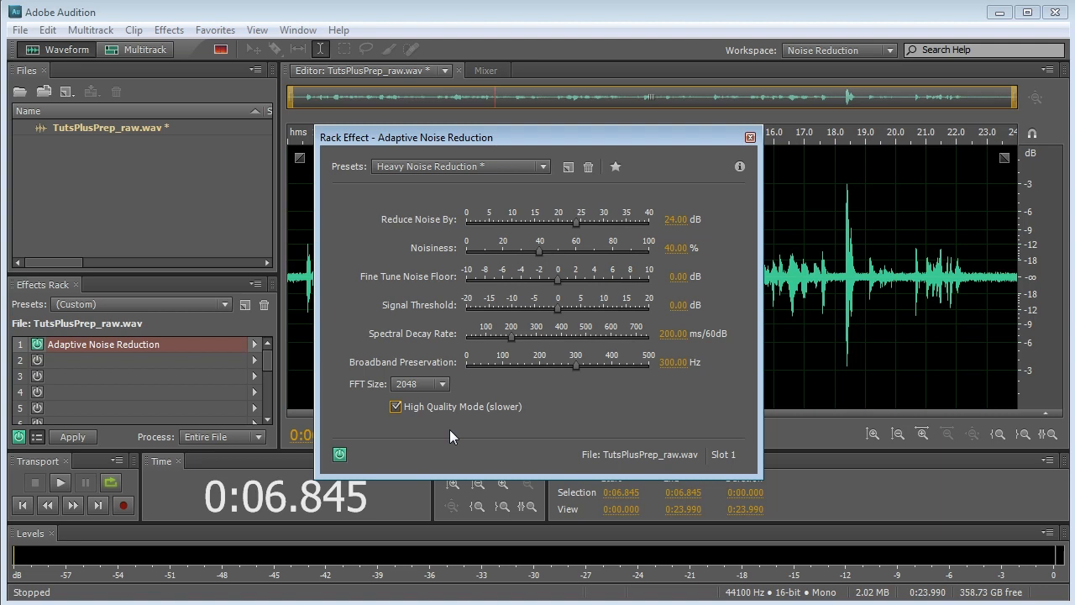
left_click(750, 137)
left_click(254, 344)
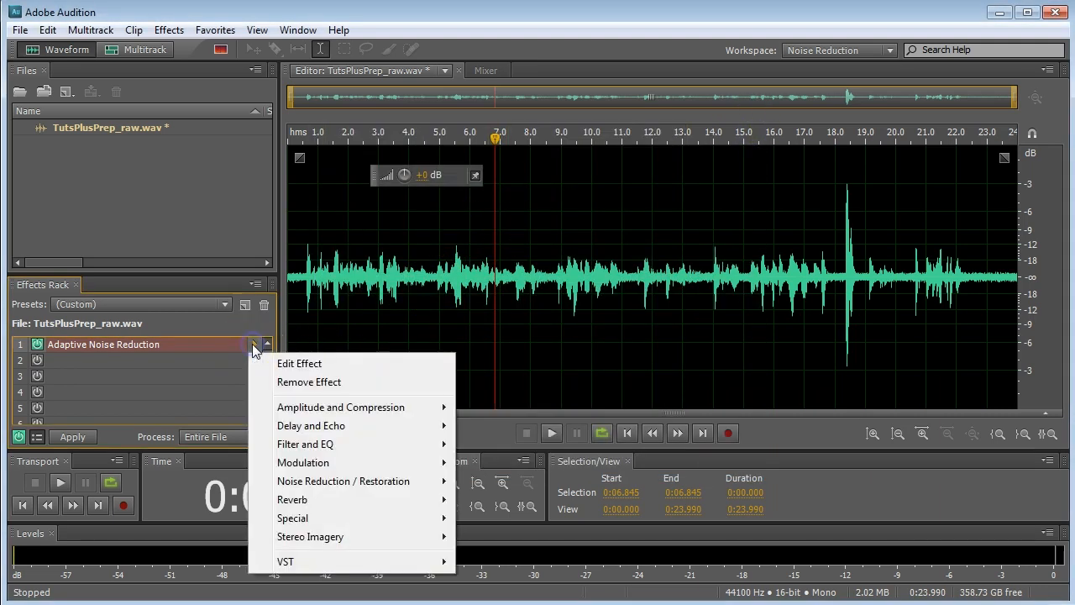
left_click(336, 382)
Step: Close TutsPlusPrep_raw.wav without saving its changes and open Step1.wav
left_click(23, 31)
left_click(50, 136)
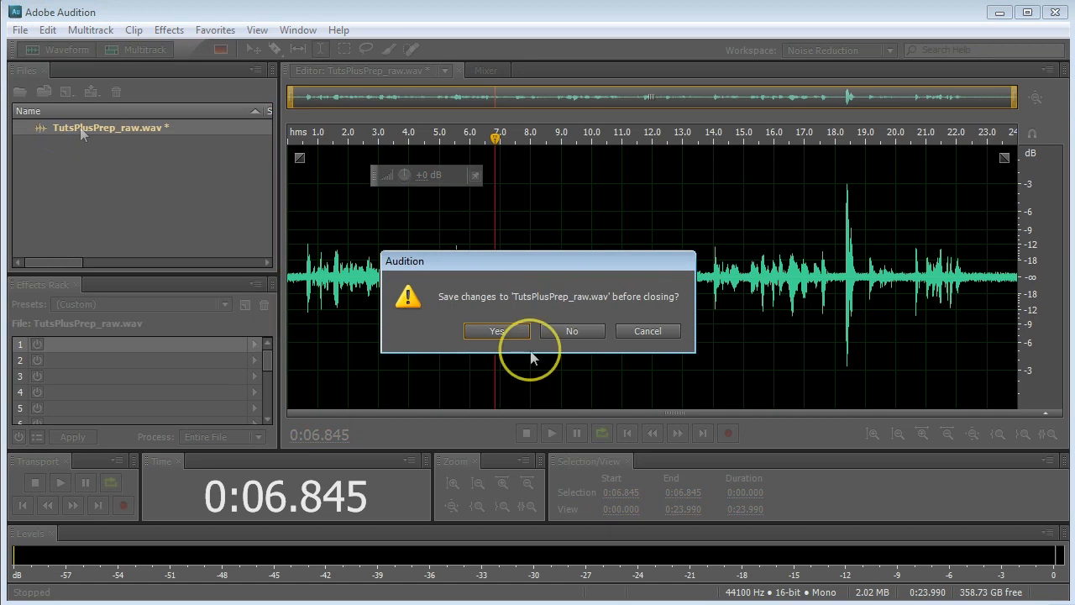
left_click(578, 334)
left_click(20, 30)
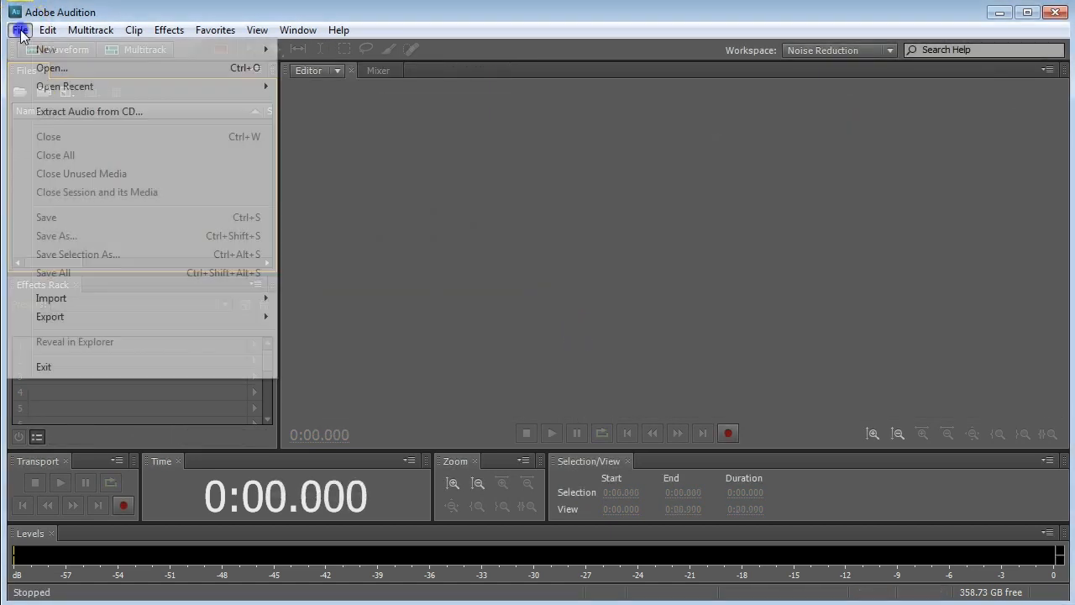
left_click(38, 67)
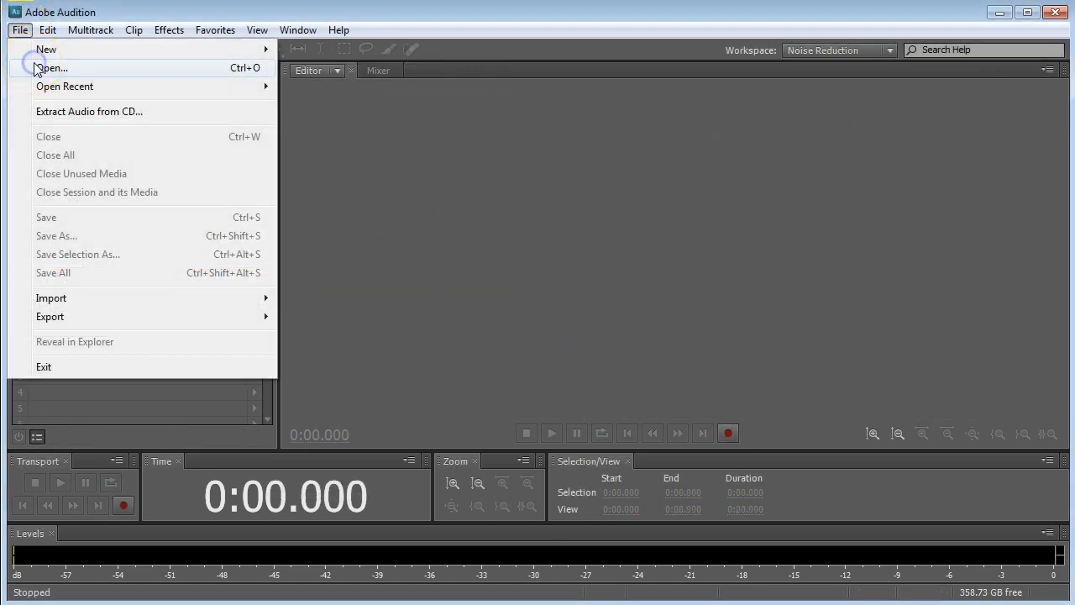
double_click(357, 249)
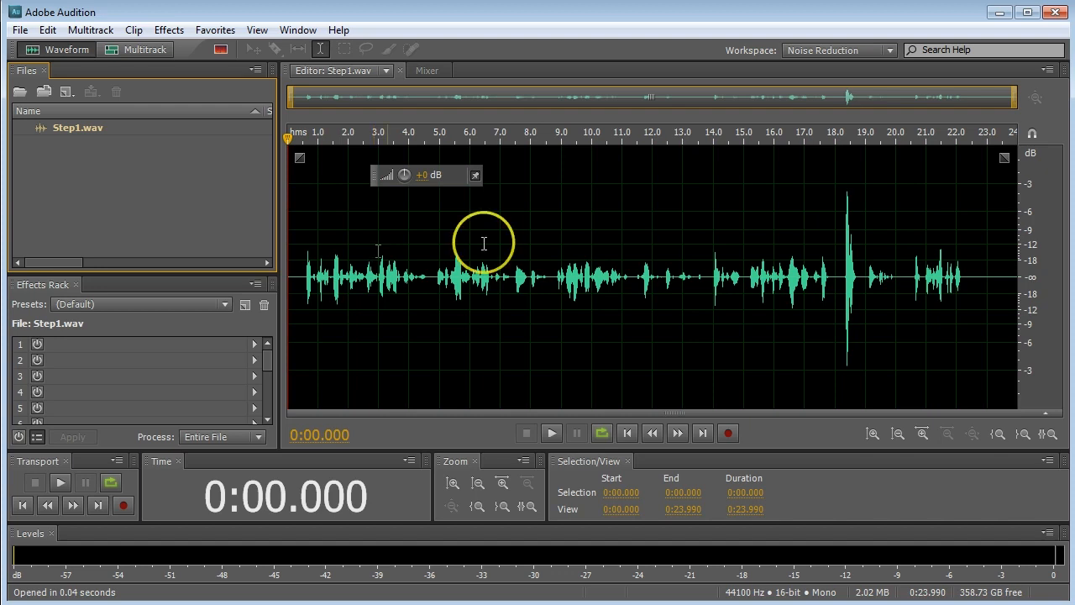
Step: Play Step1.wav from about 17.8 s through the loud peak and stop before the following speech
left_click_drag(293, 139, 830, 168)
key("space")
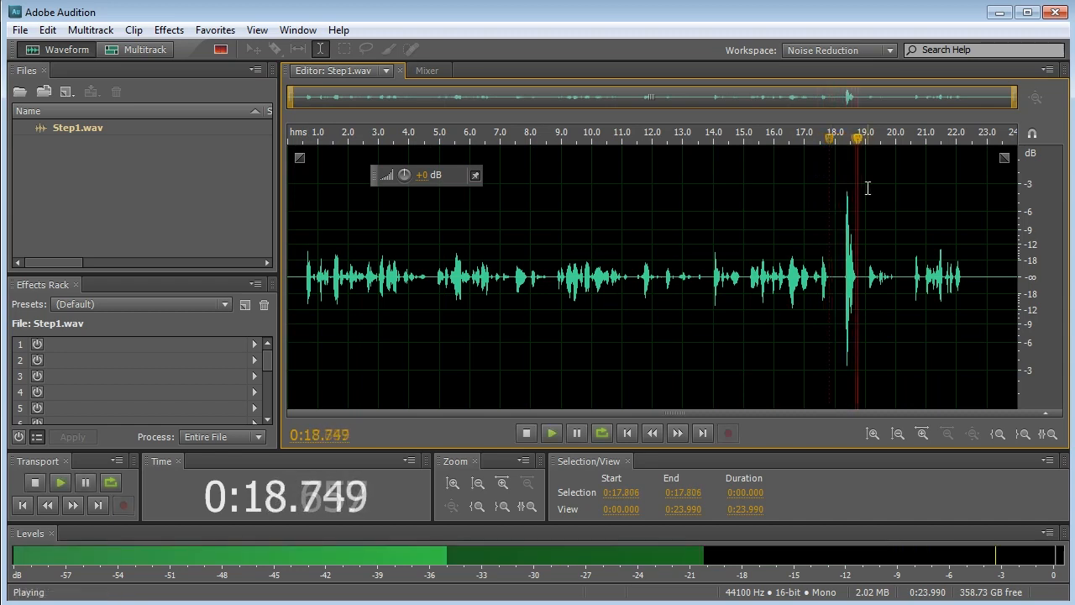
key("space")
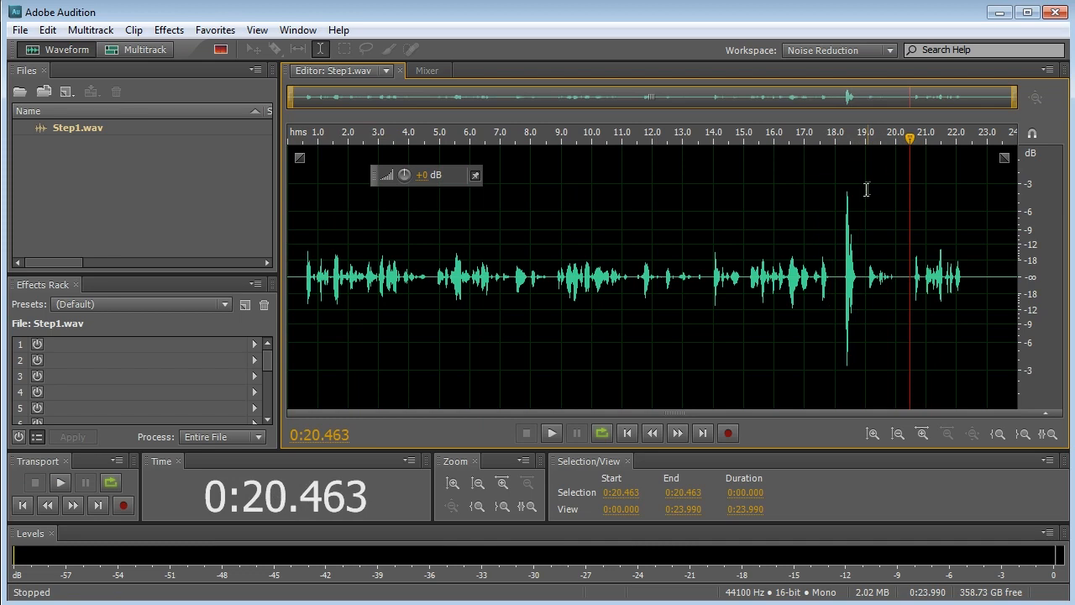
Step: Select the section containing the loud peak, from about 17.8 s to 20.9 s in Step1.wav
left_click(830, 278)
left_click_drag(828, 282, 924, 284)
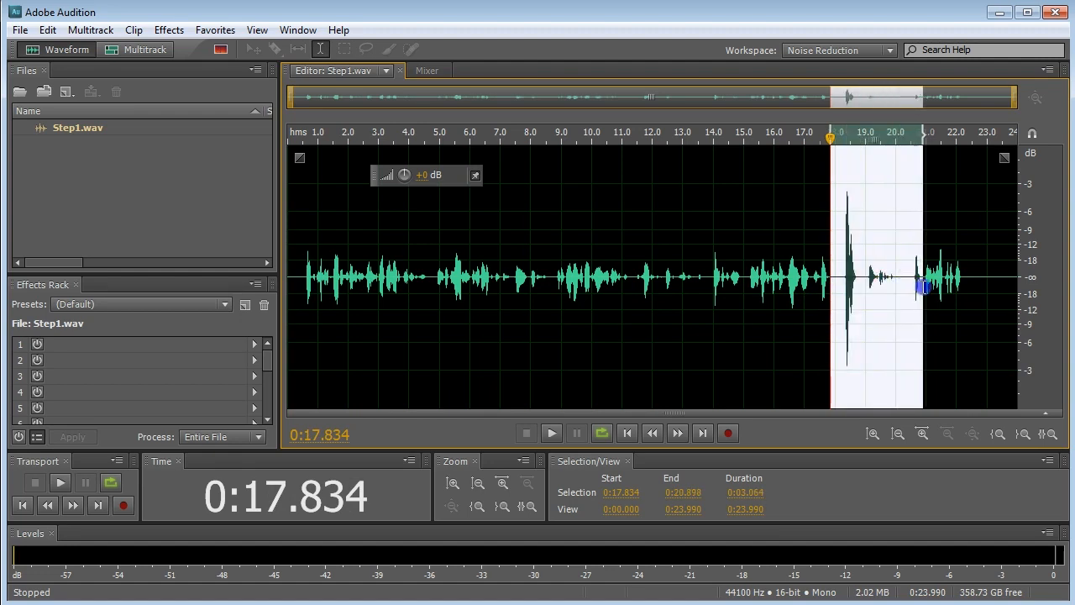
Step: Try silencing the selected section and undo the silence
right_click(891, 285)
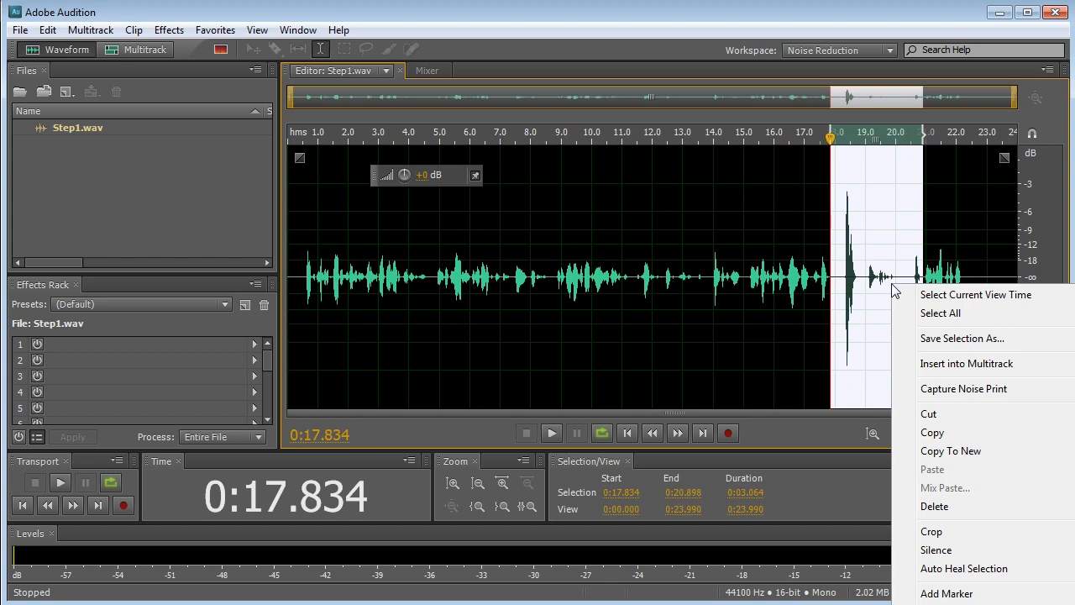
left_click(962, 552)
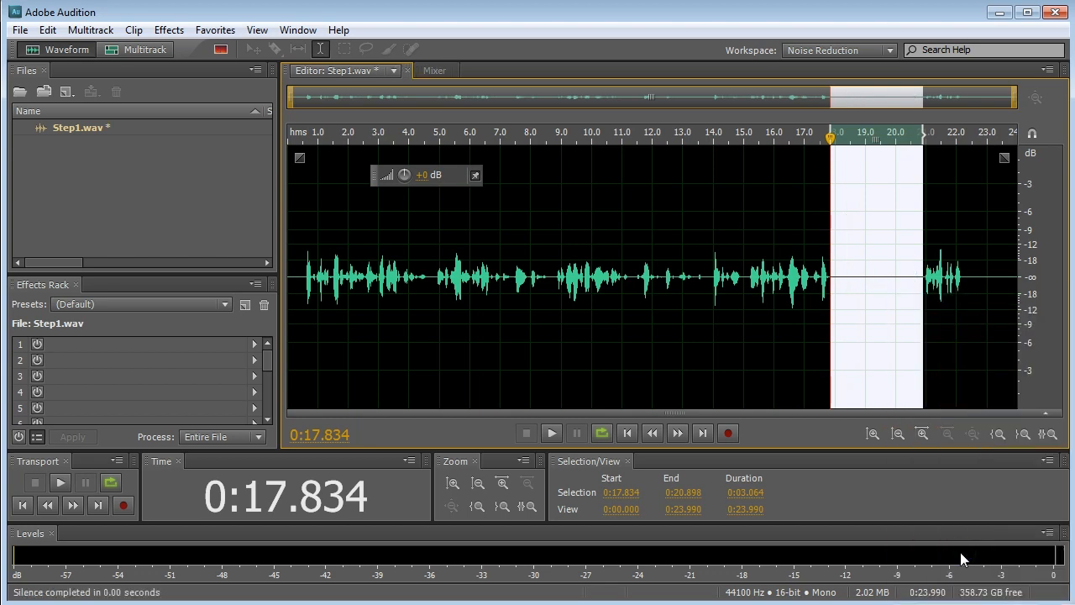
key("ctrl+z")
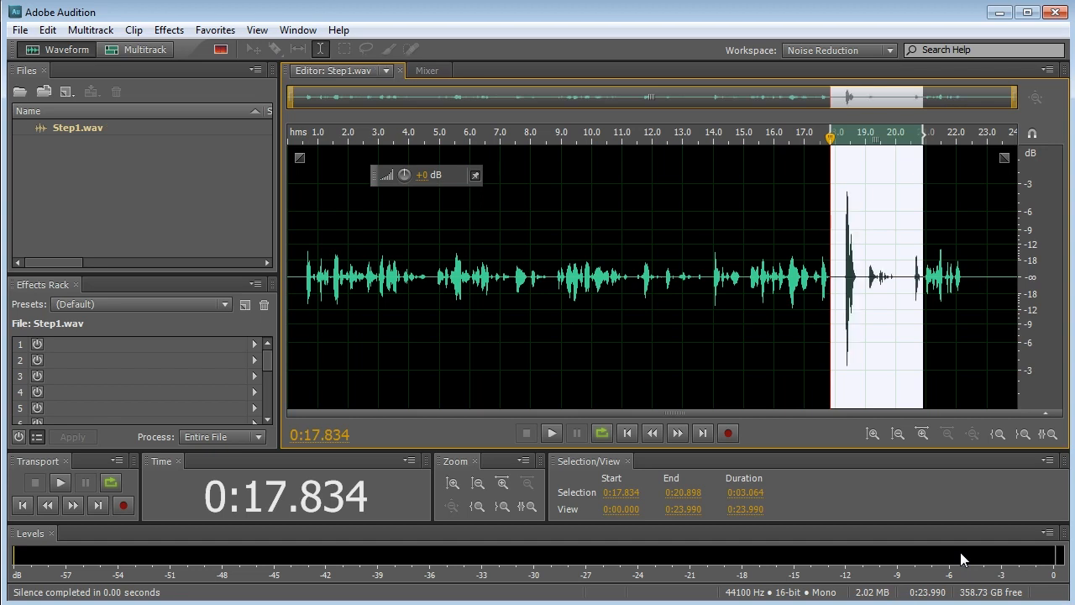
Step: Delete the selected section and play the recording from about 15.8 s to check the cut
right_click(884, 317)
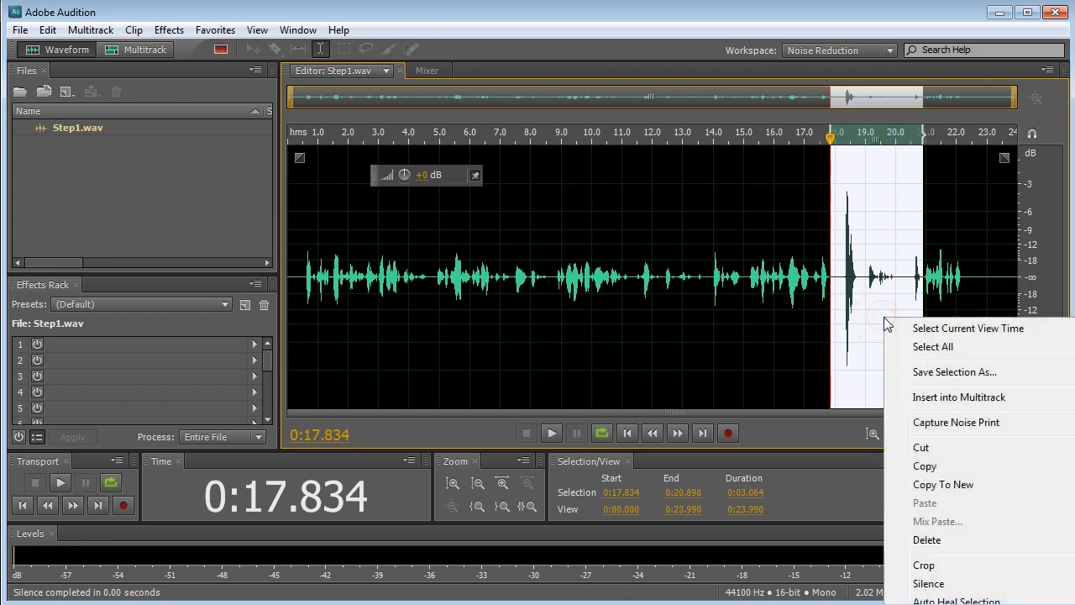
left_click(975, 539)
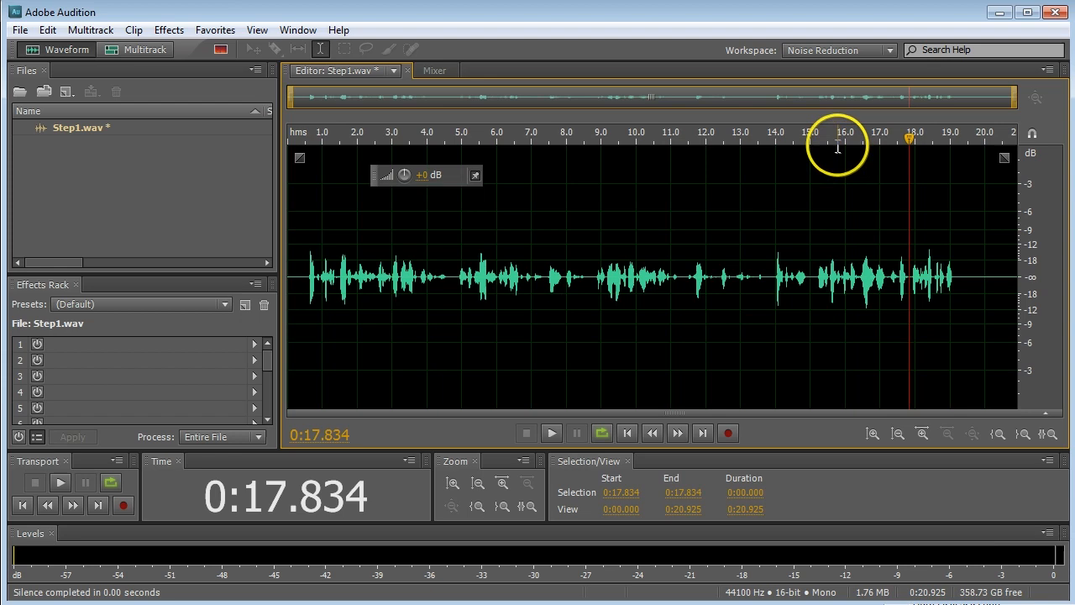
left_click(838, 140)
key("space")
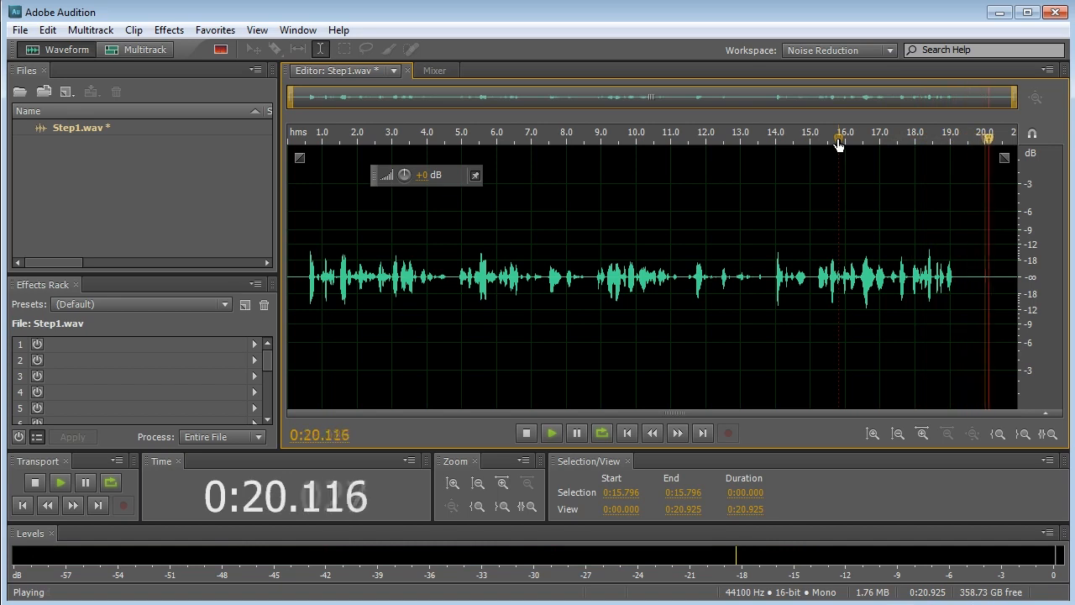
key("space")
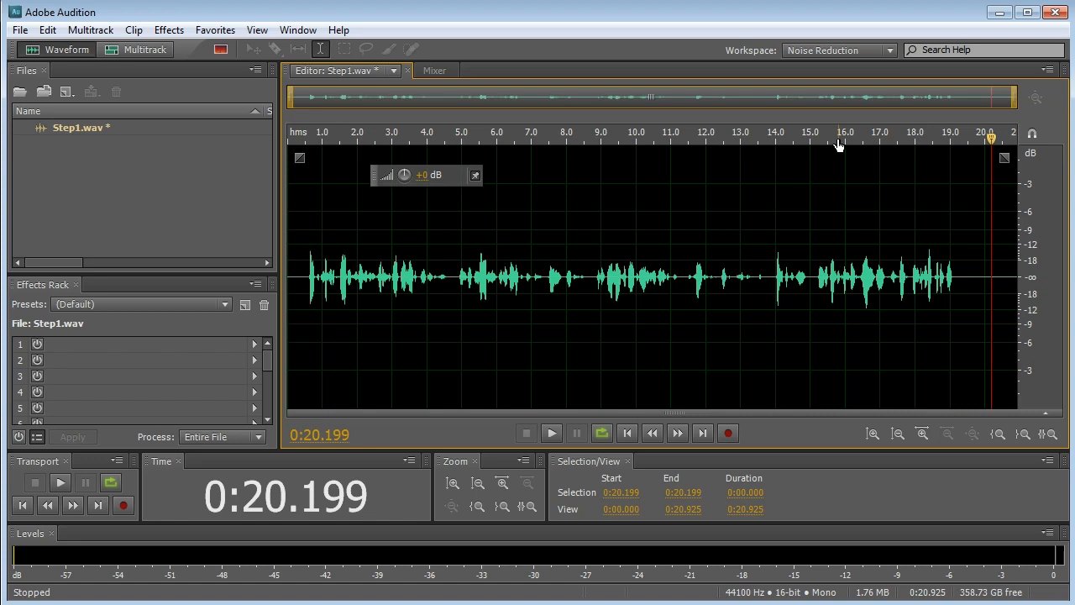
Step: Add Graphic Equalizer (30 Bands) to slot 1 of the effects rack with the Gentle Mid Boost preset, and preview the recording
left_click(253, 345)
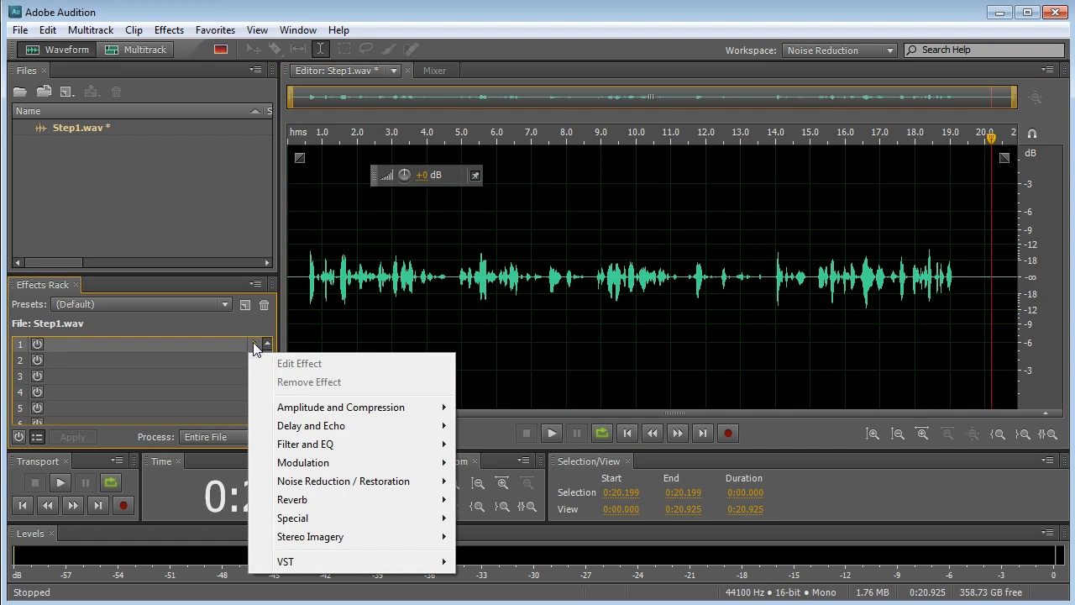
mouse_move(336, 447)
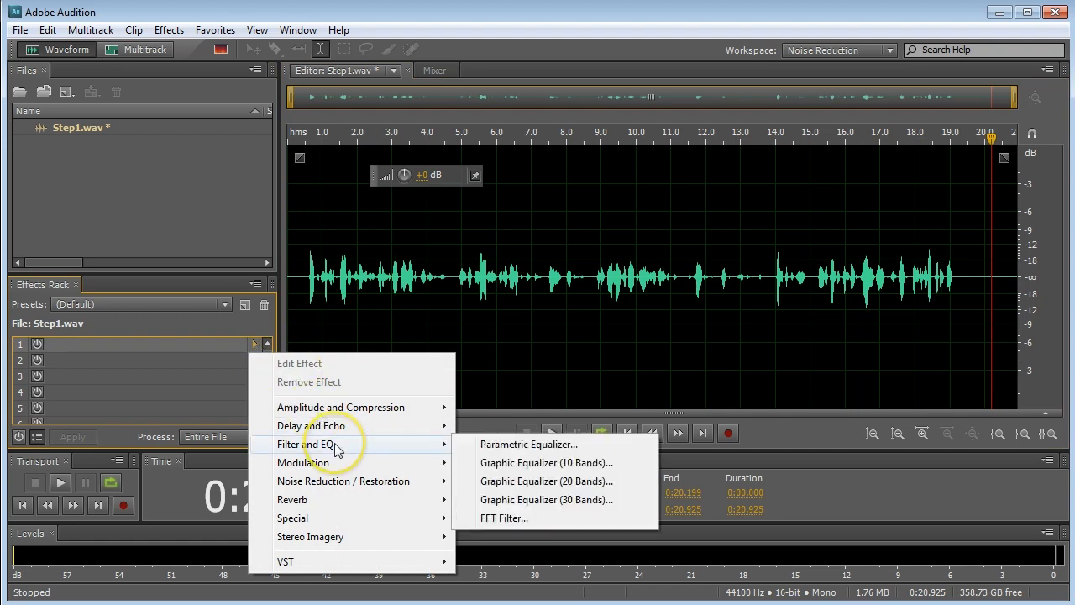
left_click(538, 499)
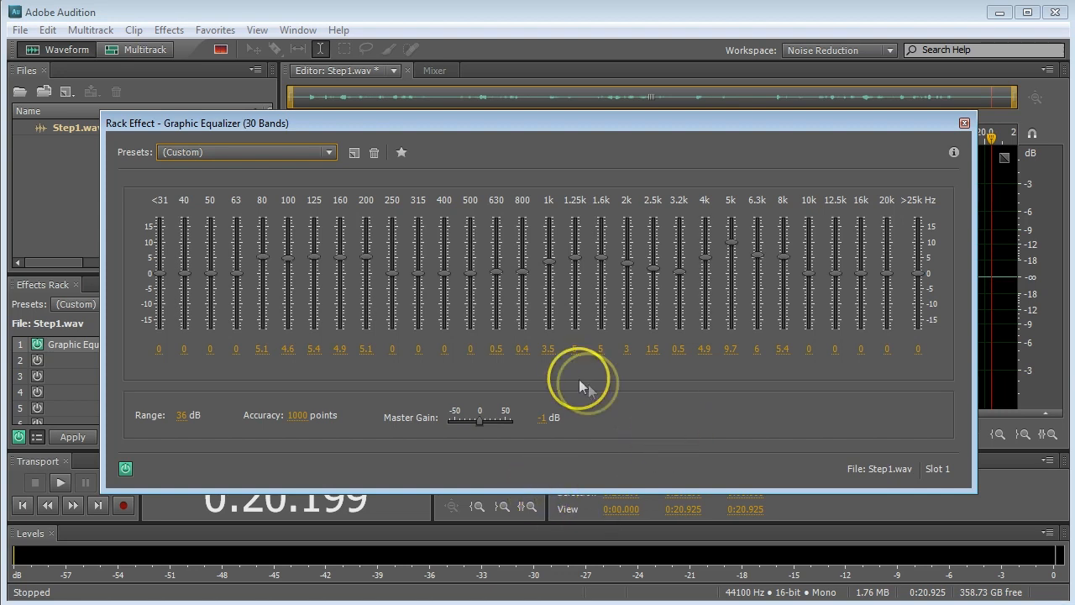
left_click(329, 153)
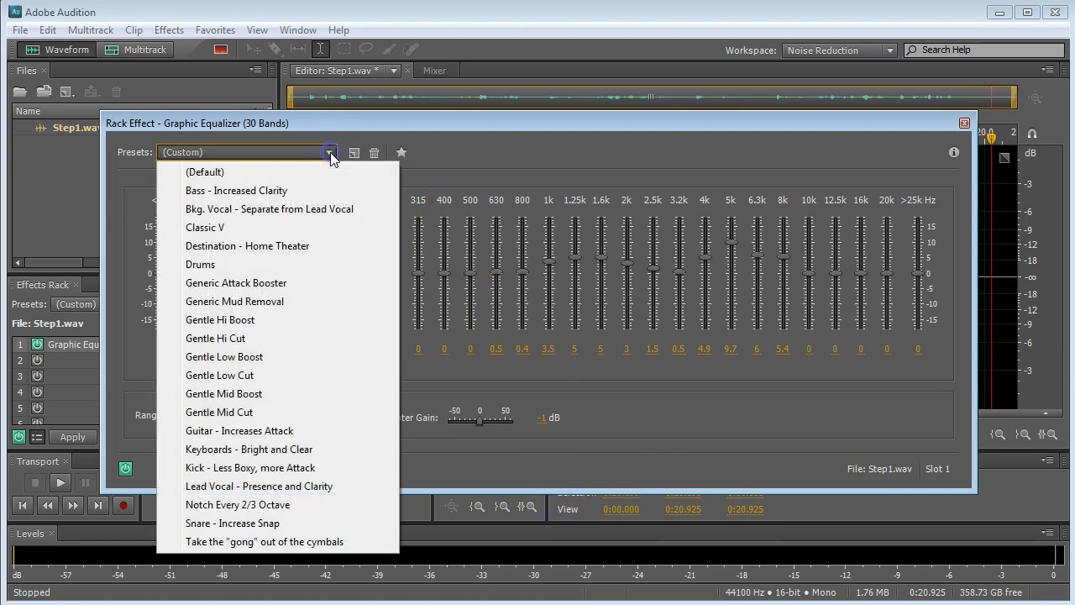
left_click(270, 394)
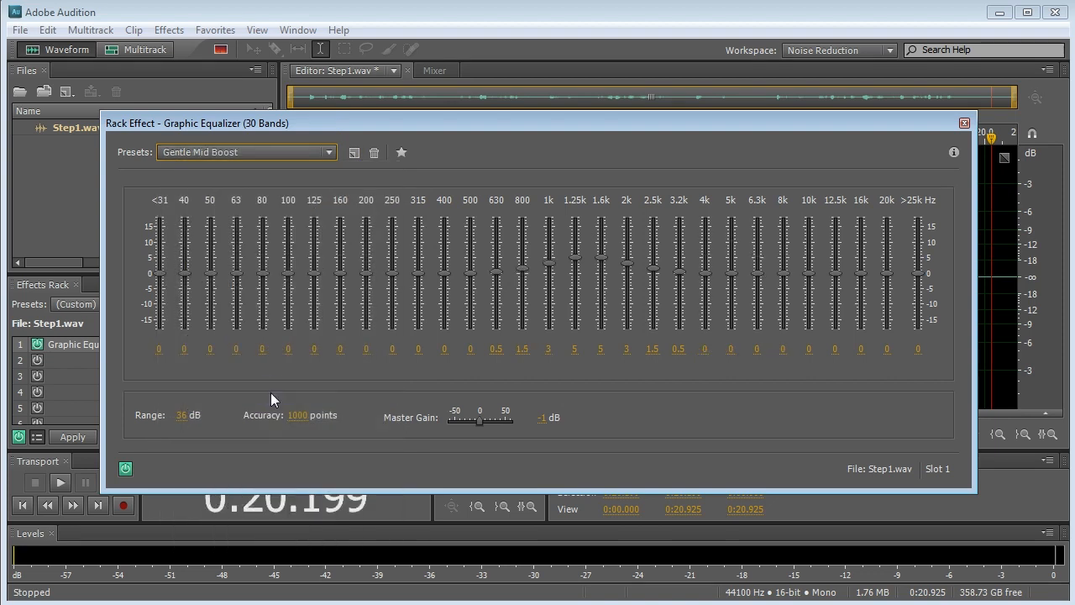
key("space")
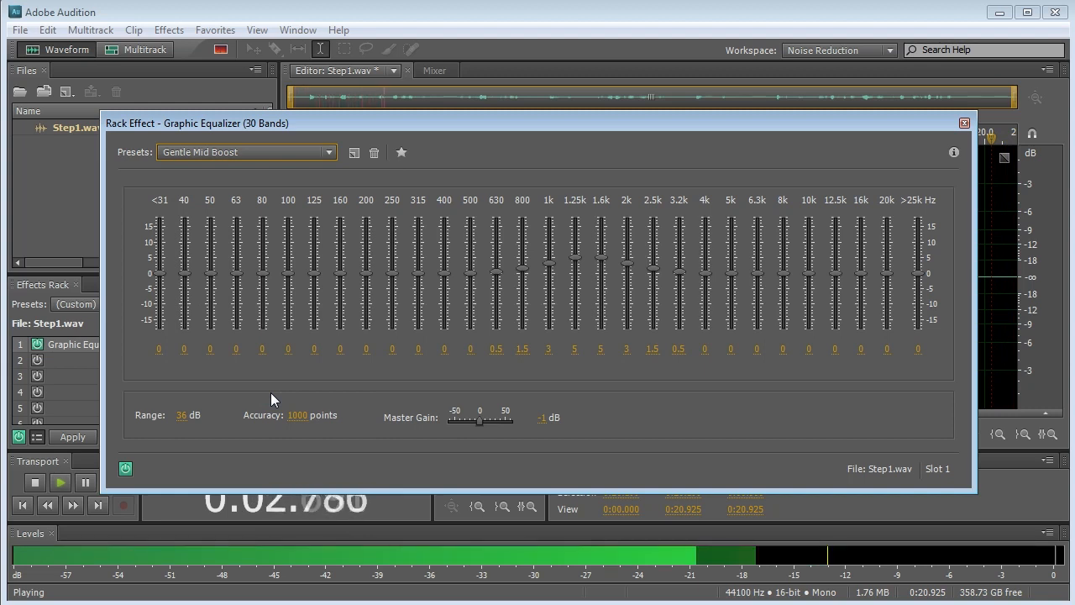
key("space")
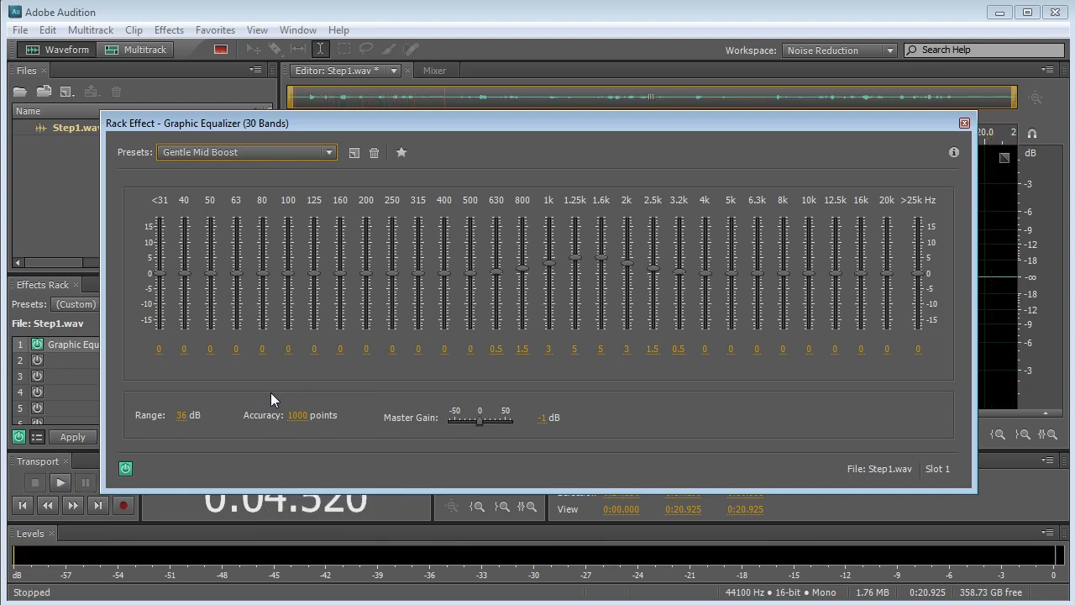
left_click(962, 124)
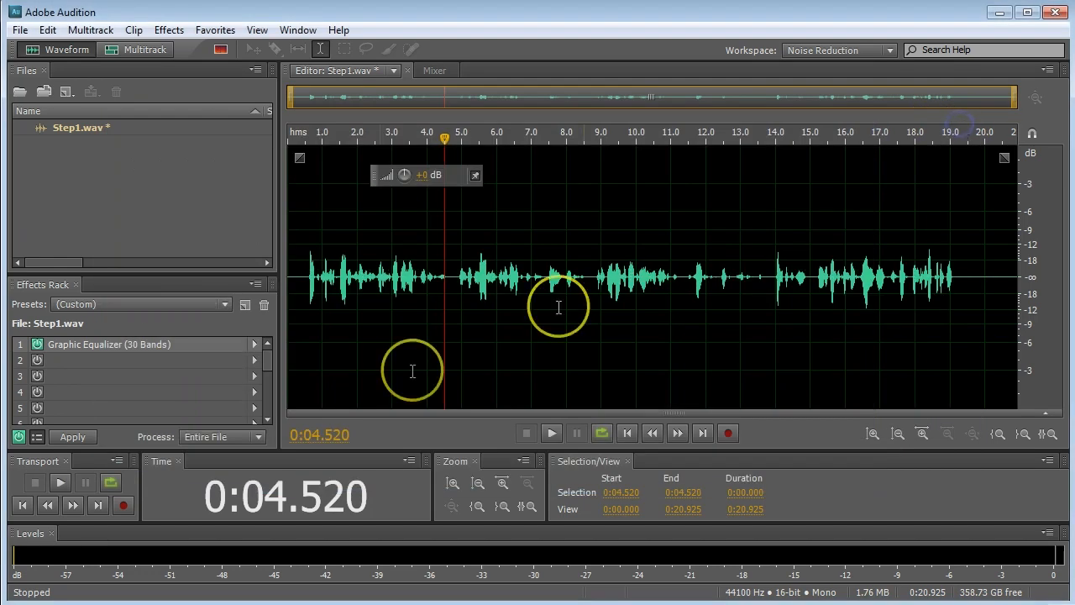
Step: Add Tube-modeled Compressor to slot 2 of the effects rack with the Voice Leveler preset, and preview the recording
left_click(255, 361)
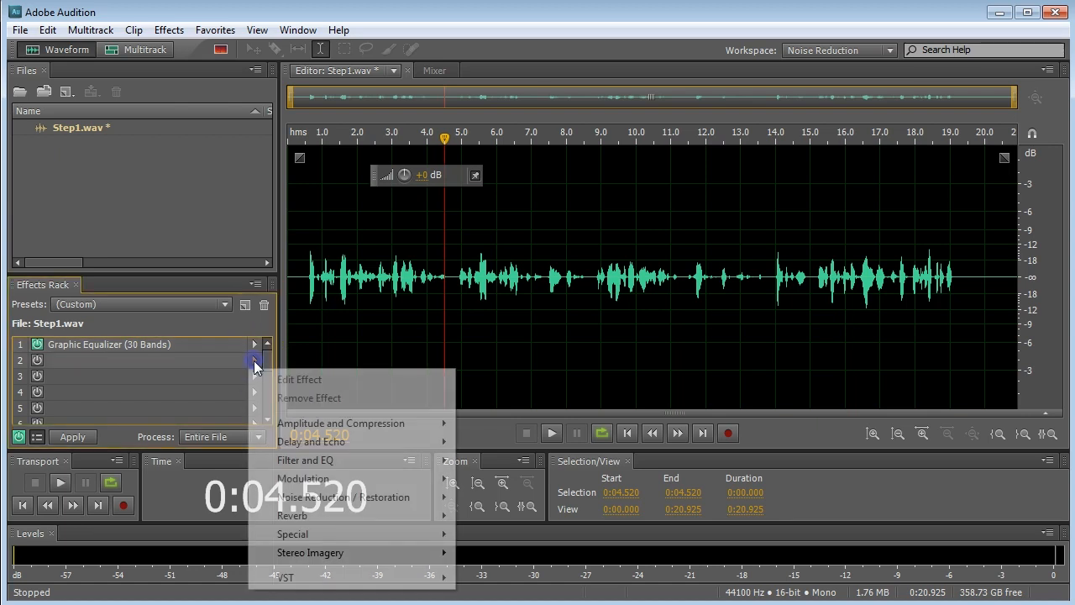
mouse_move(349, 423)
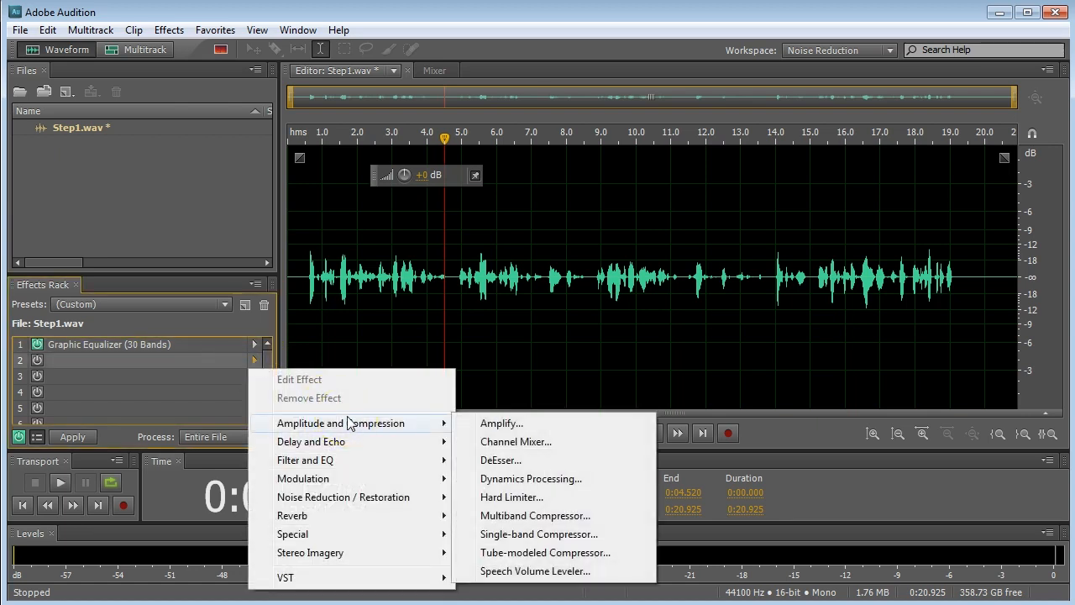
left_click(561, 578)
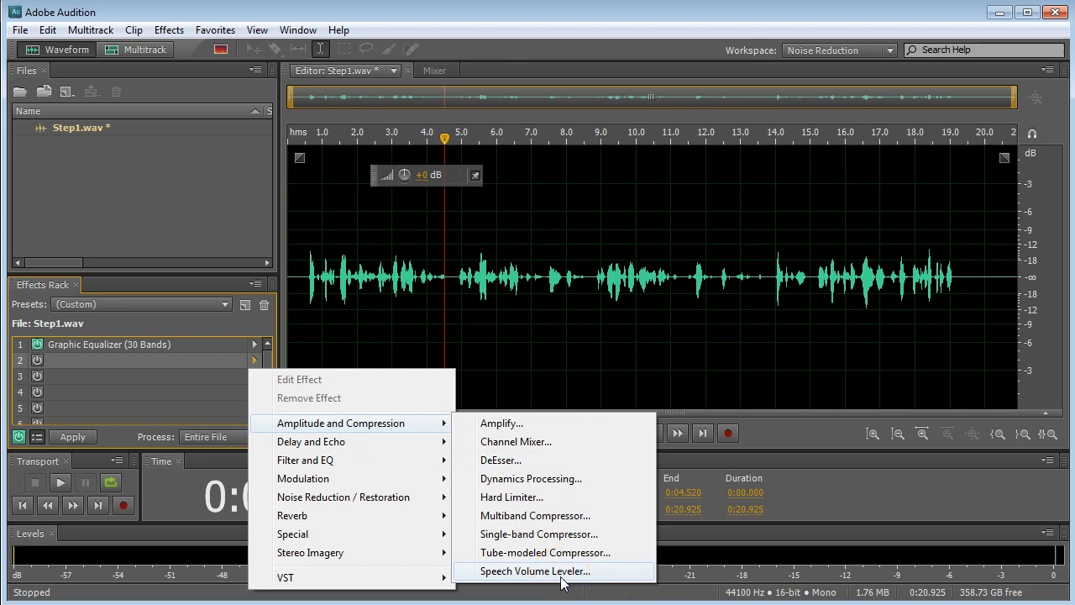
left_click(566, 553)
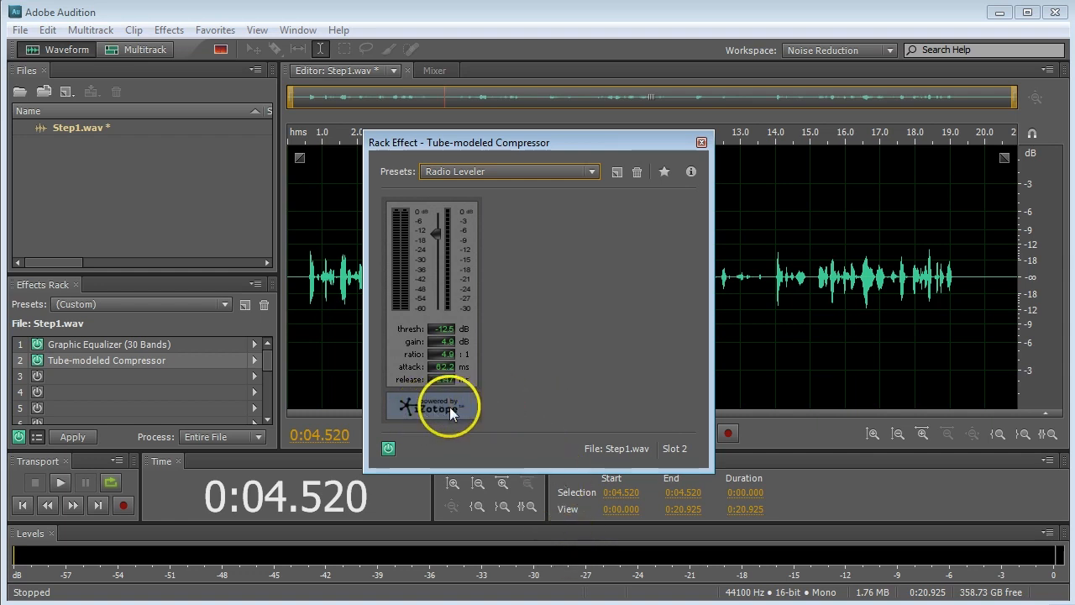
left_click(592, 172)
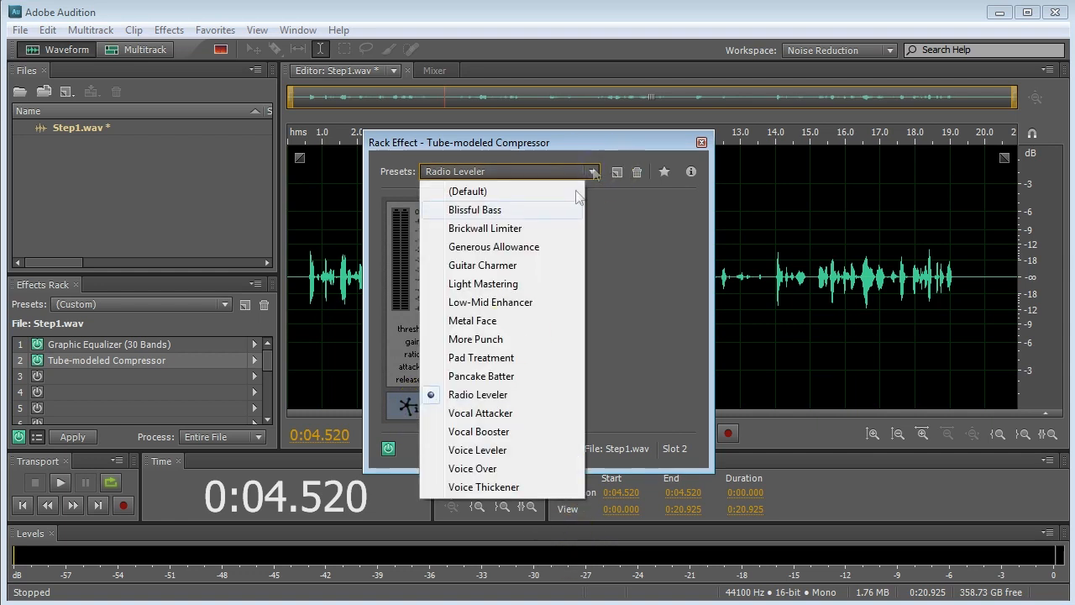
left_click(498, 449)
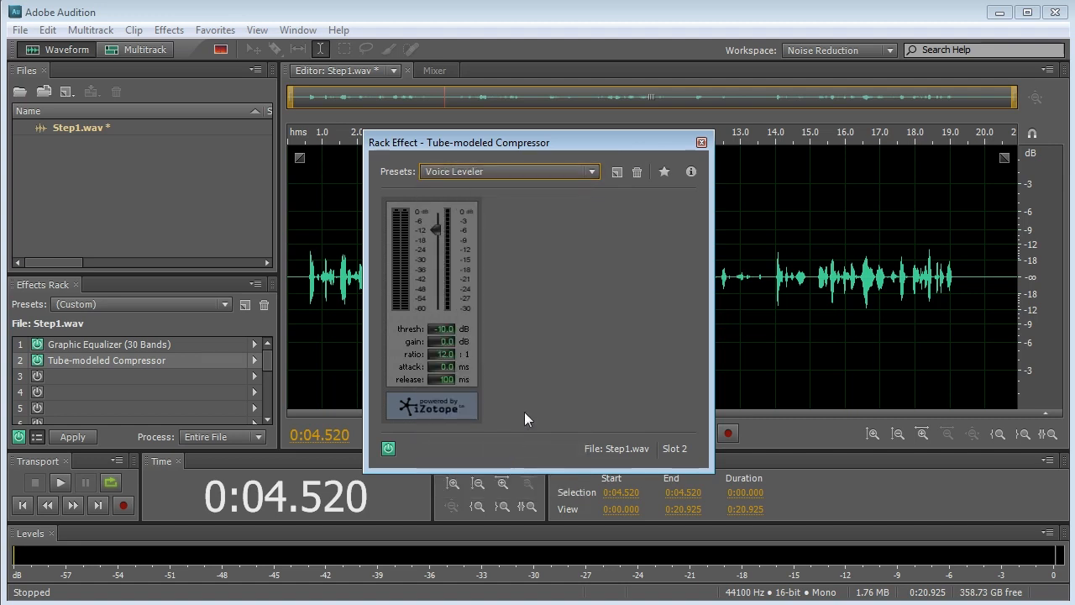
key("space")
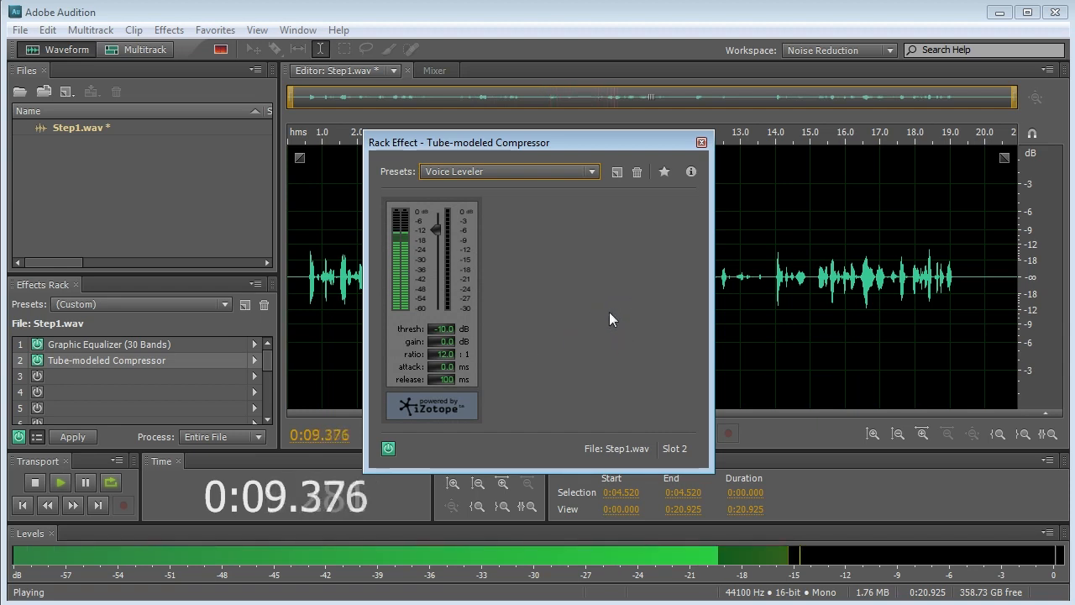
key("space")
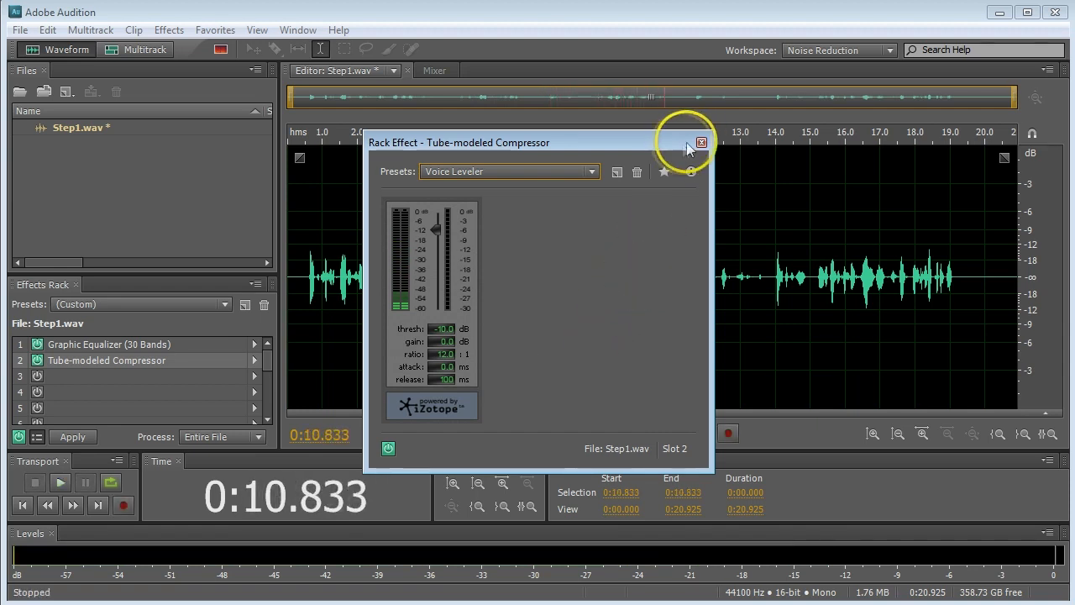
left_click(700, 143)
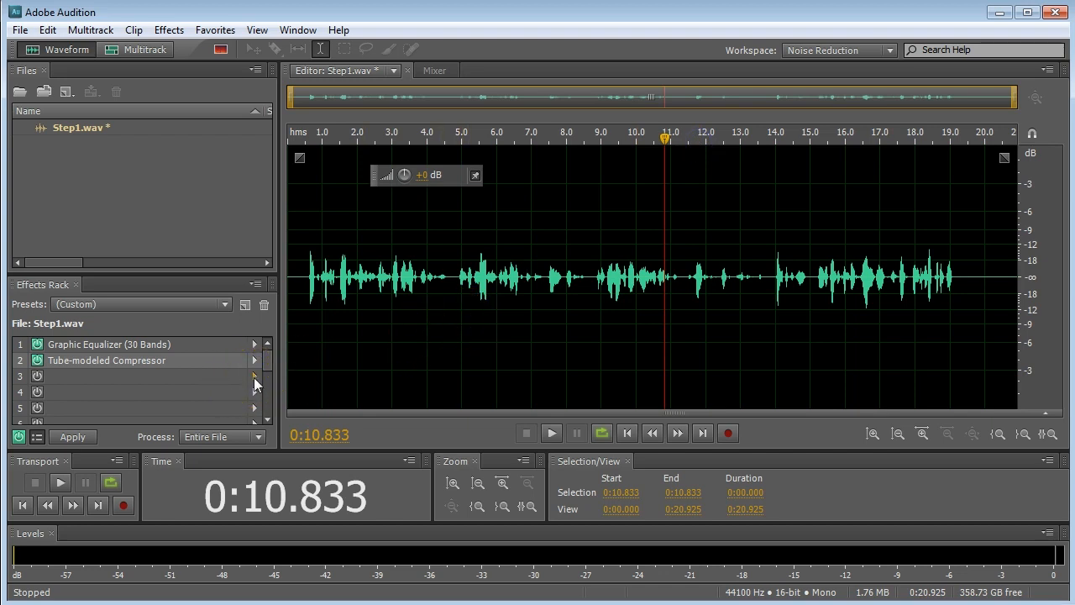
Step: Add Hard Limiter to slot 3 of the effects rack with the Limit to -3dB preset, and preview the recording
left_click(255, 378)
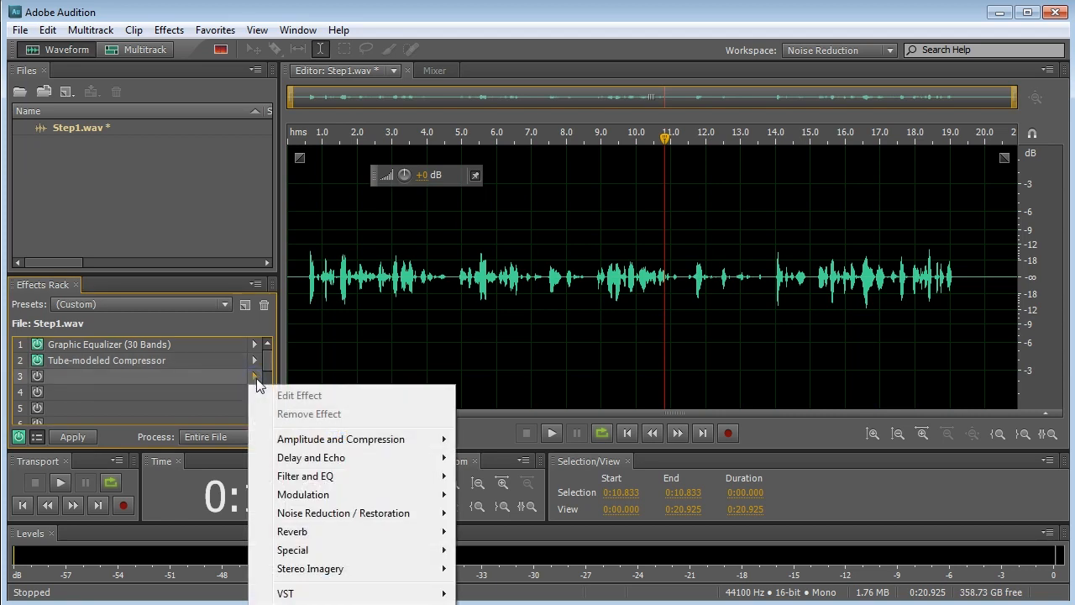
mouse_move(348, 440)
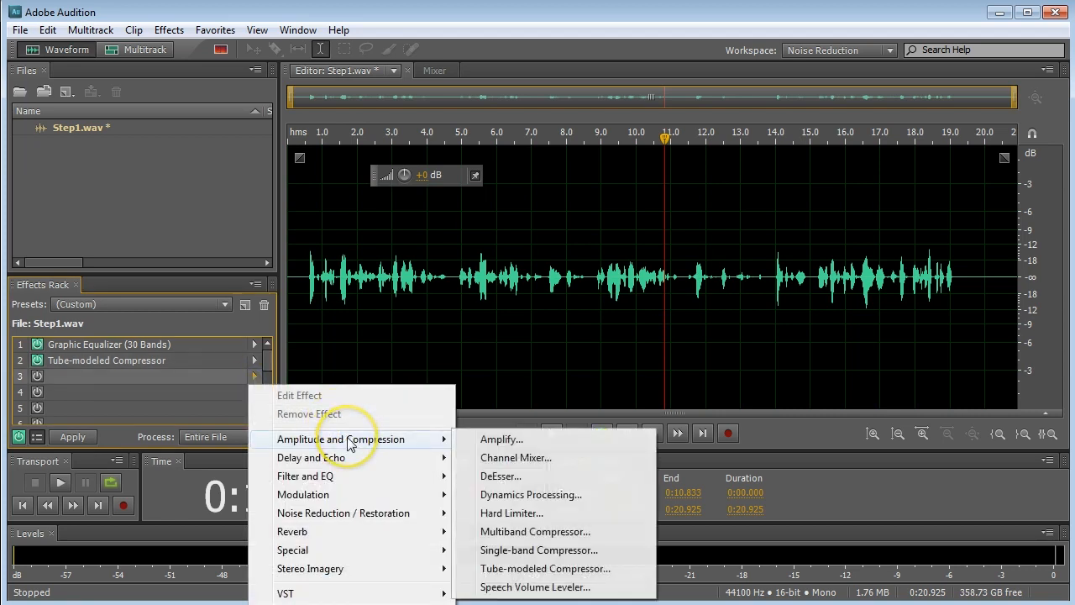
left_click(529, 512)
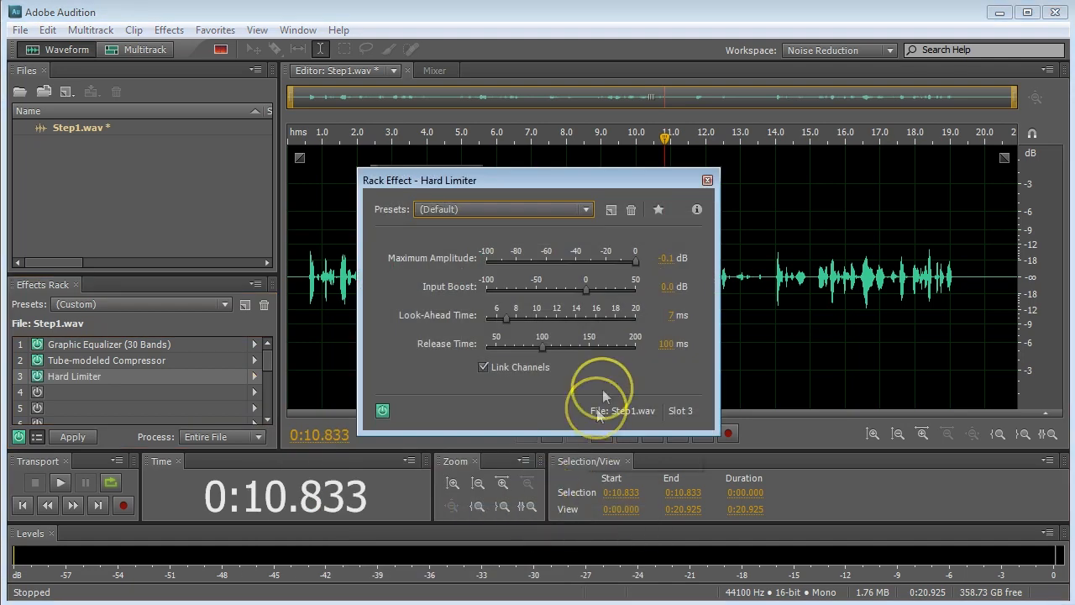
left_click(584, 209)
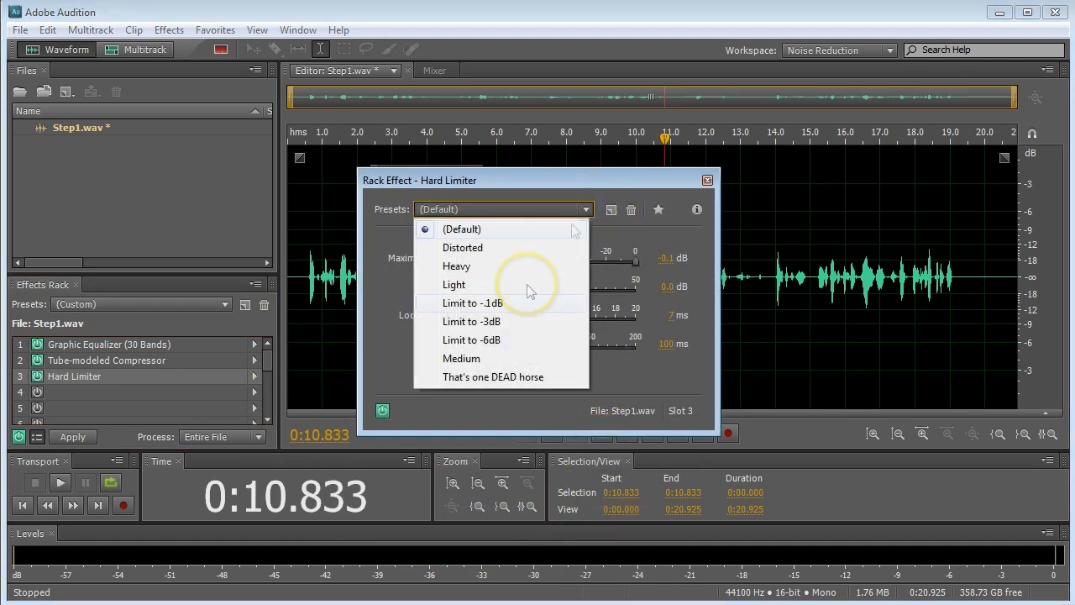
left_click(512, 325)
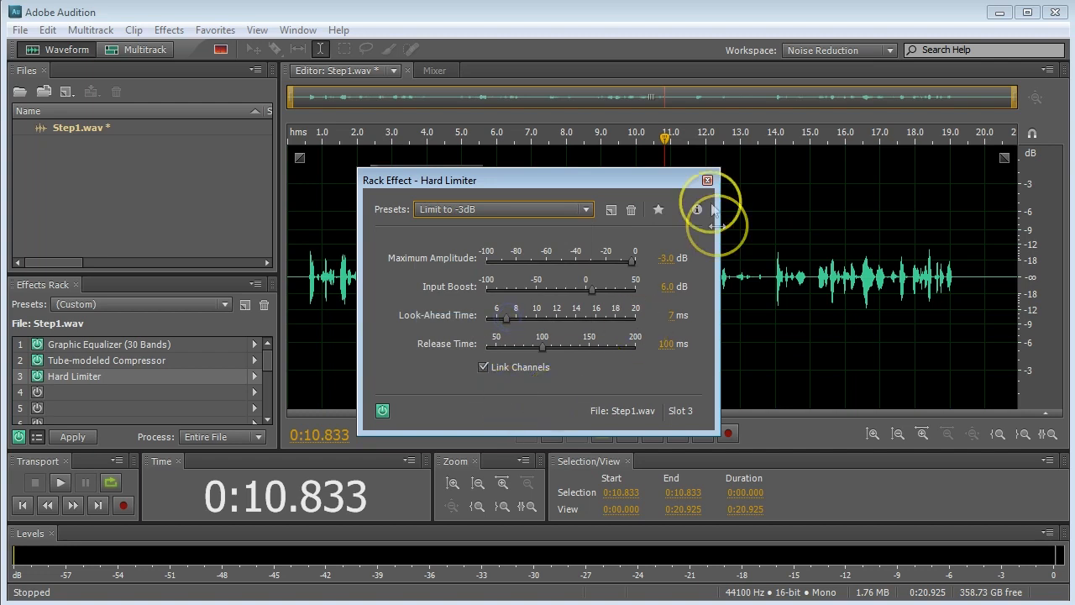
left_click(710, 182)
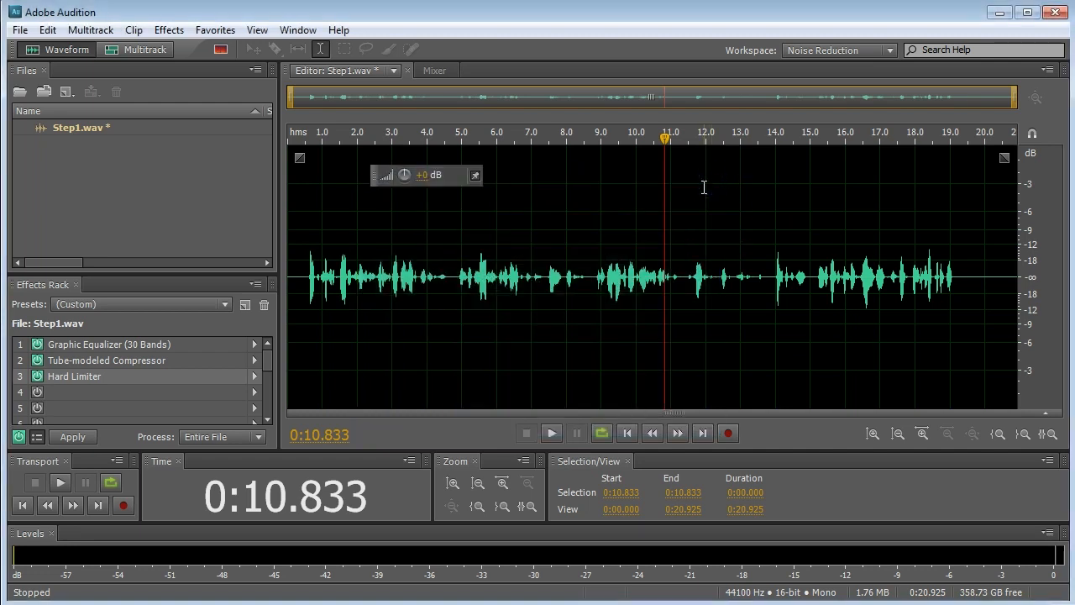
key("space")
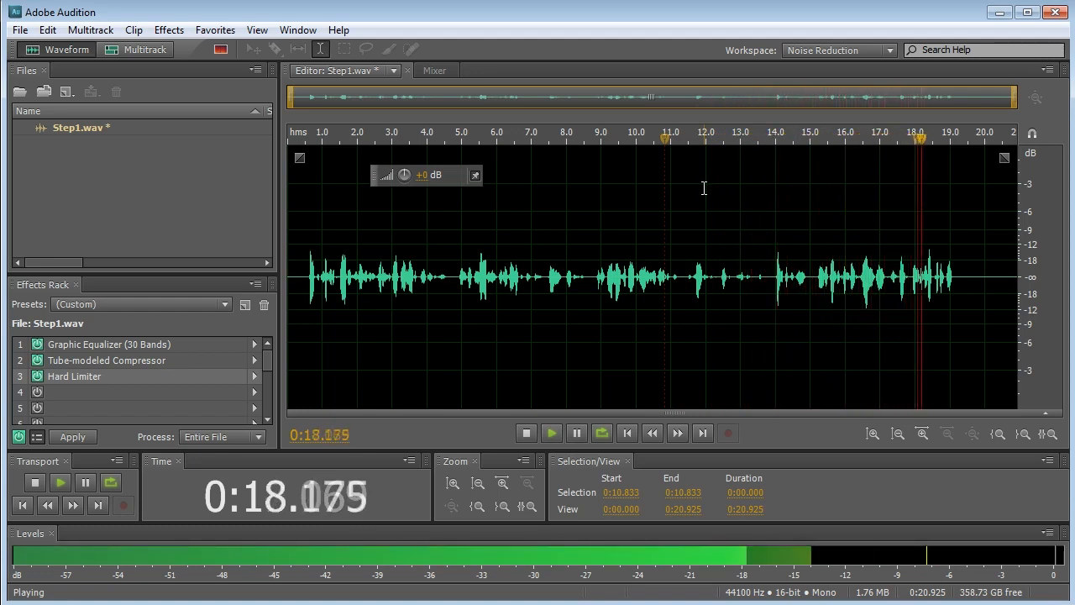
key("space")
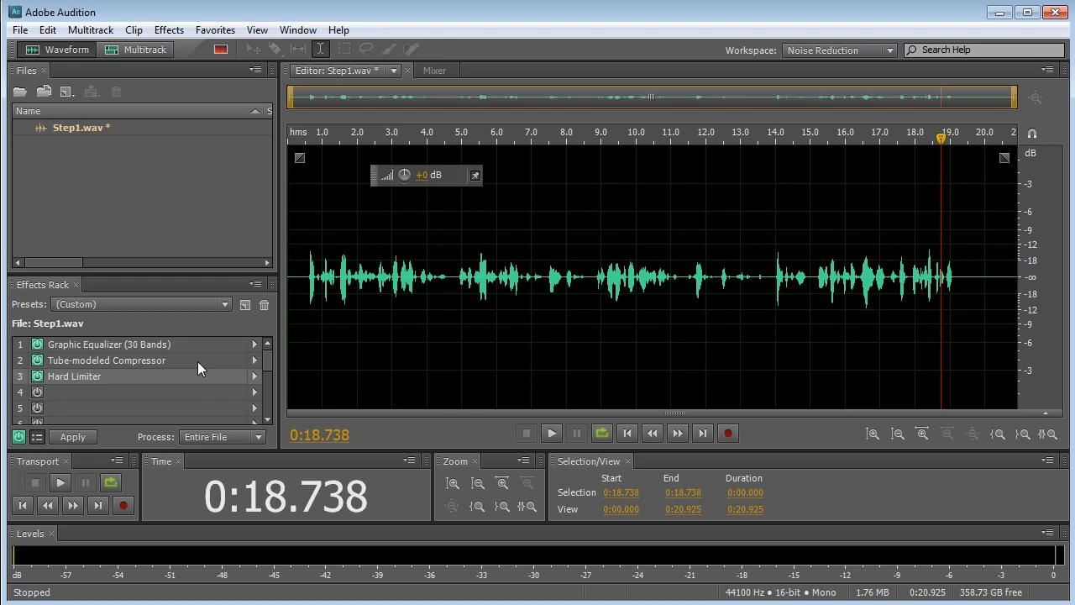
Step: Apply the effects rack to the entire file and save the recording as Final.wav in Wave PCM format
left_click(62, 435)
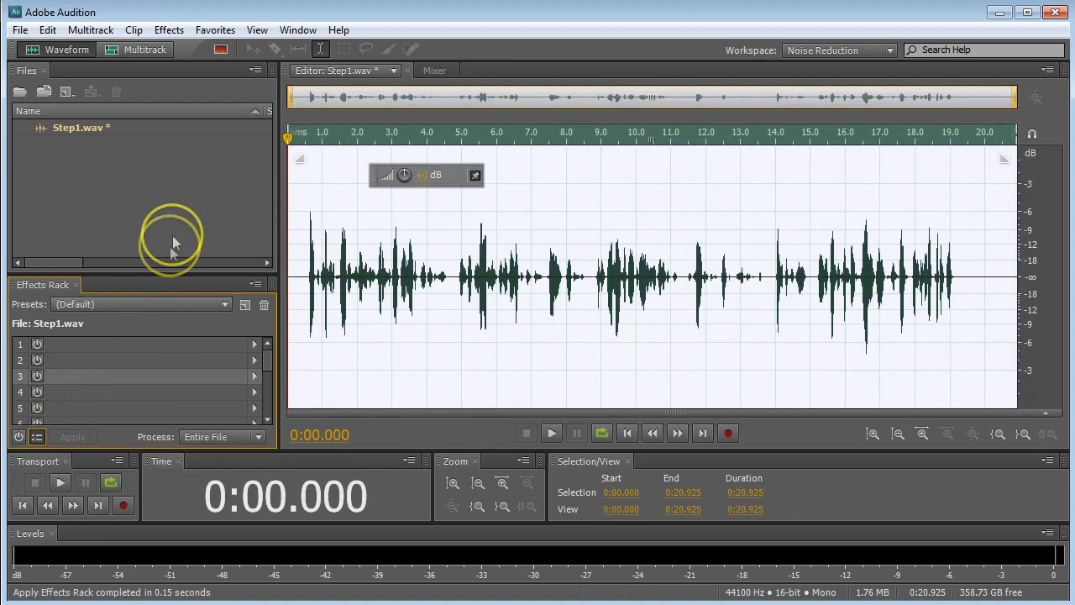
left_click(19, 30)
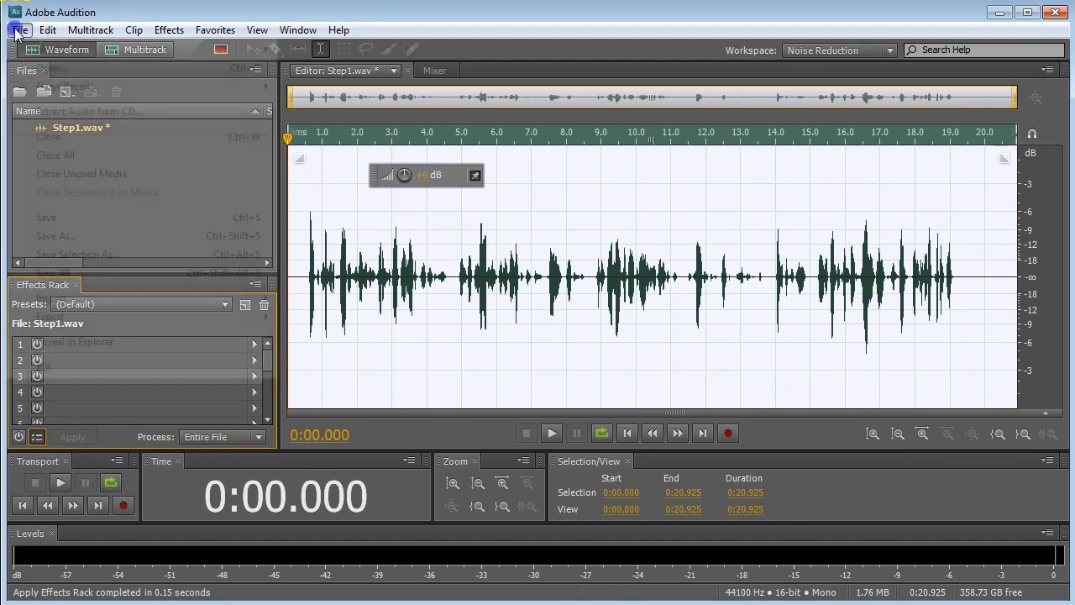
left_click(67, 236)
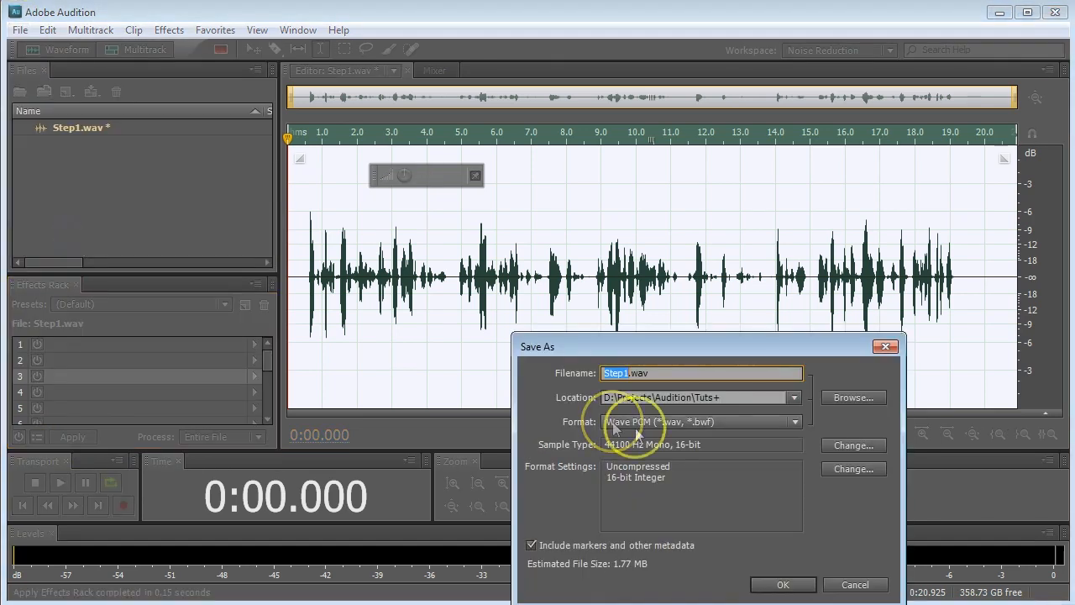
type("Final")
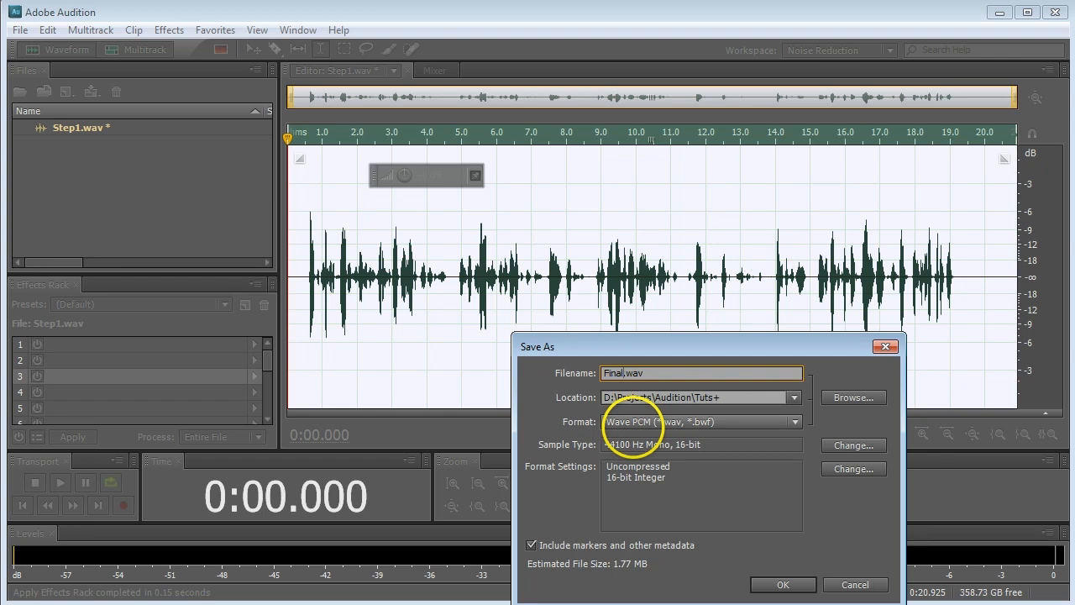
left_click(780, 583)
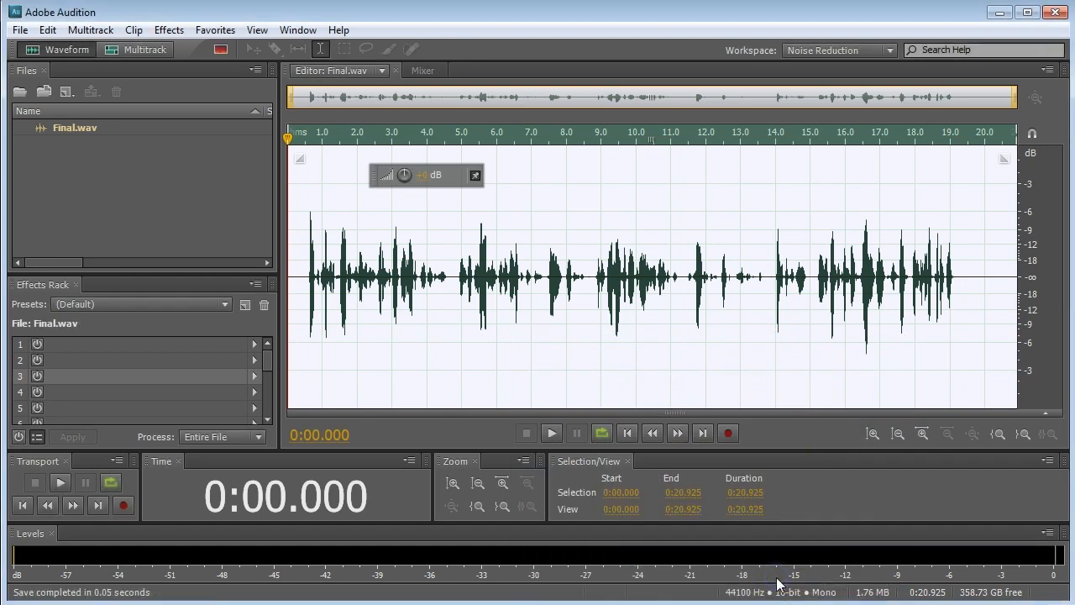